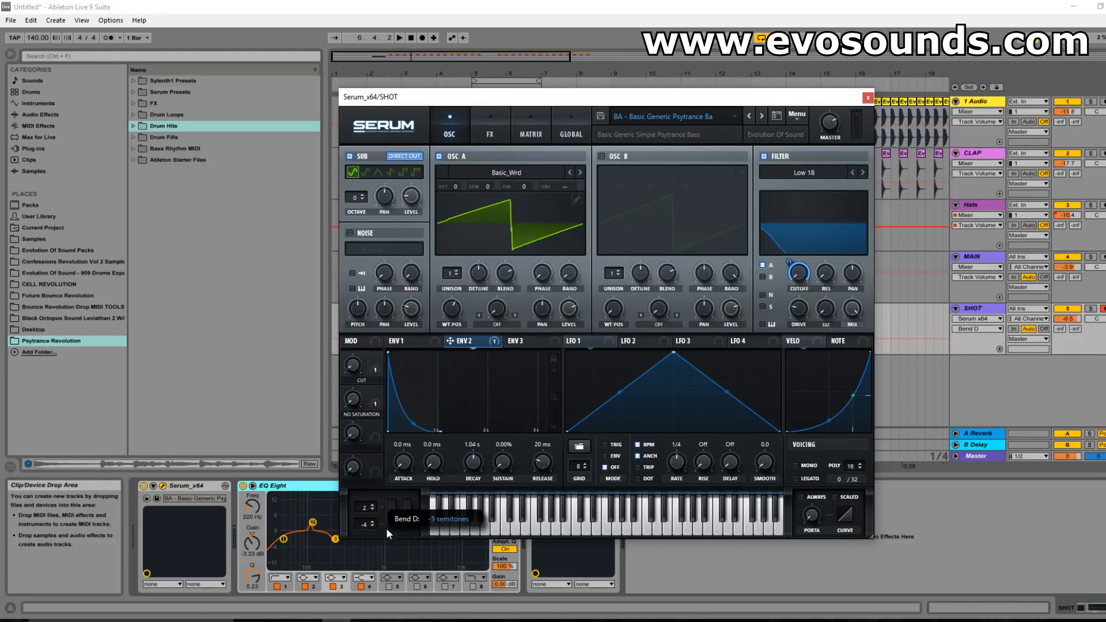
# - Set the SHOT synth's pitch bend range to 12 semitones up and -12 semitones down, and close its plugin window
pyautogui.moveTo(372, 511); pyautogui.dragTo(357, 542)
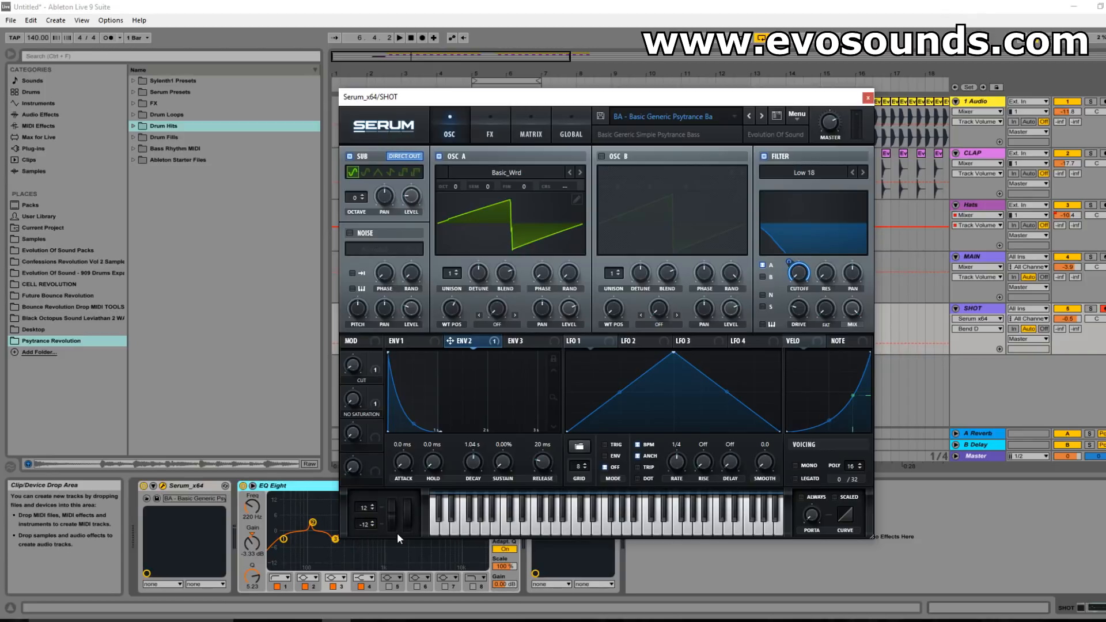
pyautogui.click(867, 97)
# - Switch between the MAIN and SHOT tracks to compare their bass sounds, finishing on MAIN
pyautogui.click(983, 291)
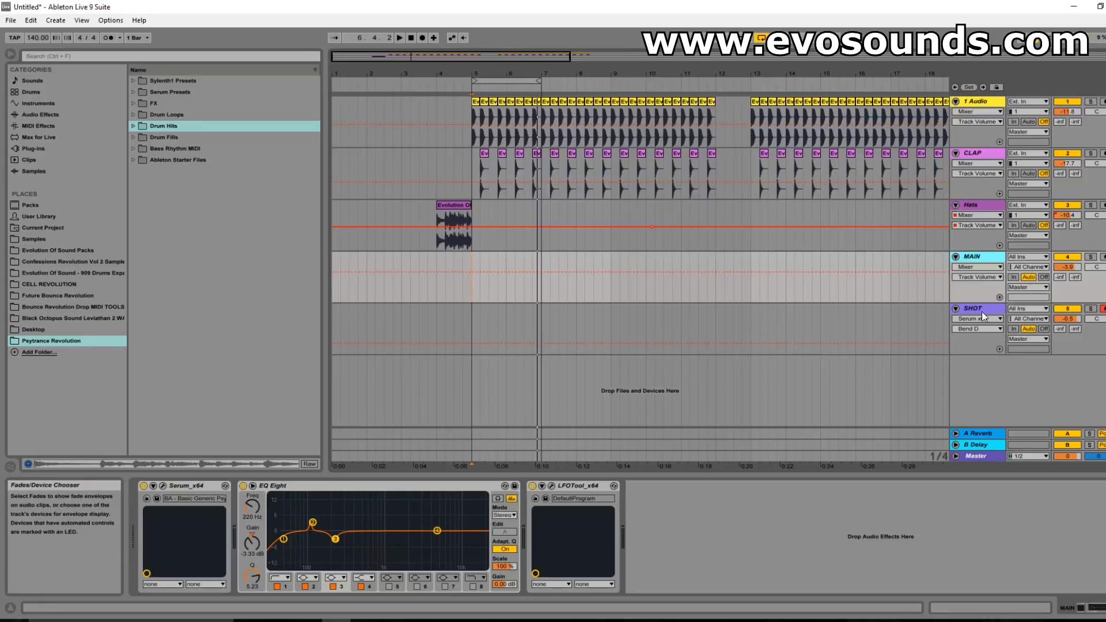
pyautogui.click(983, 316)
pyautogui.click(993, 266)
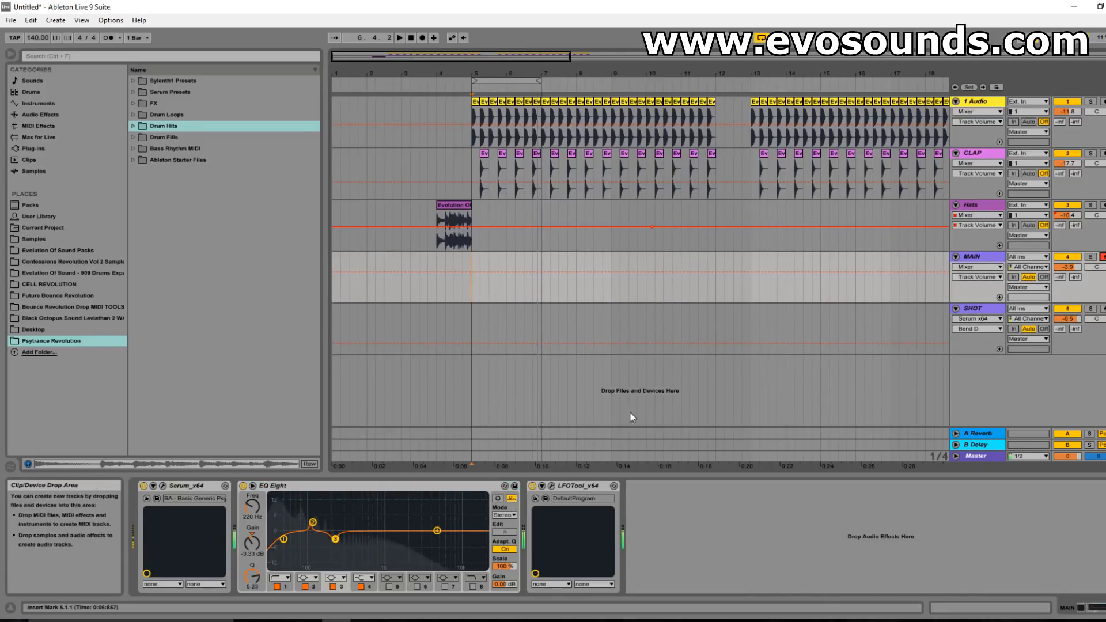
pyautogui.click(976, 311)
pyautogui.click(981, 264)
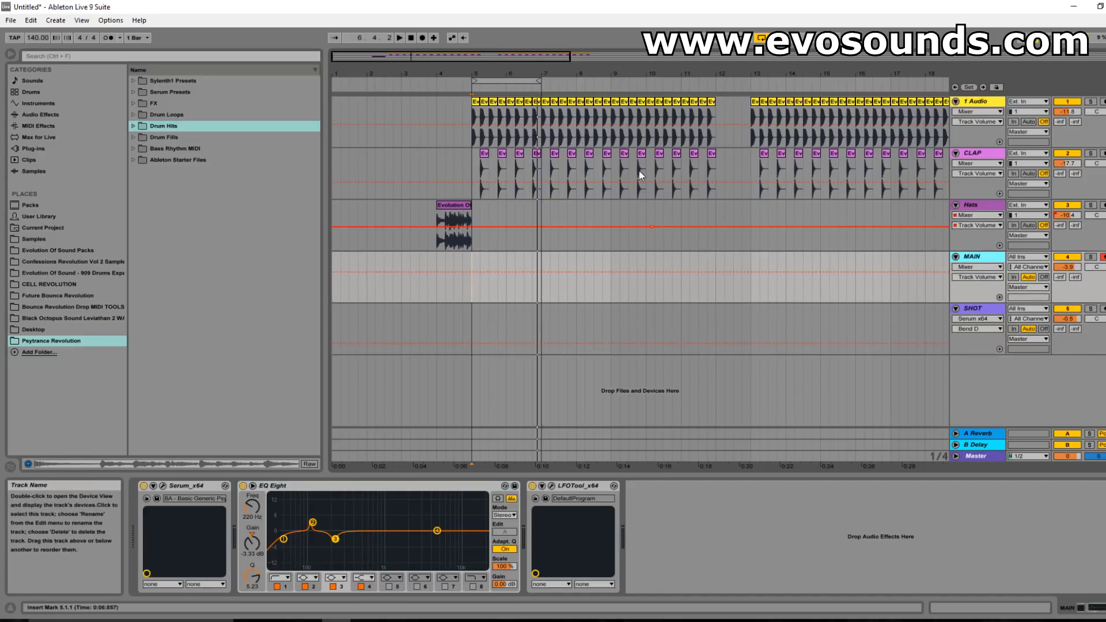
# - Create an empty two-bar MIDI clip on the SHOT track from bar 5 to bar 7 and open it
pyautogui.click(446, 247)
pyautogui.moveTo(459, 57); pyautogui.dragTo(412, 91)
pyautogui.moveTo(504, 314); pyautogui.dragTo(688, 337)
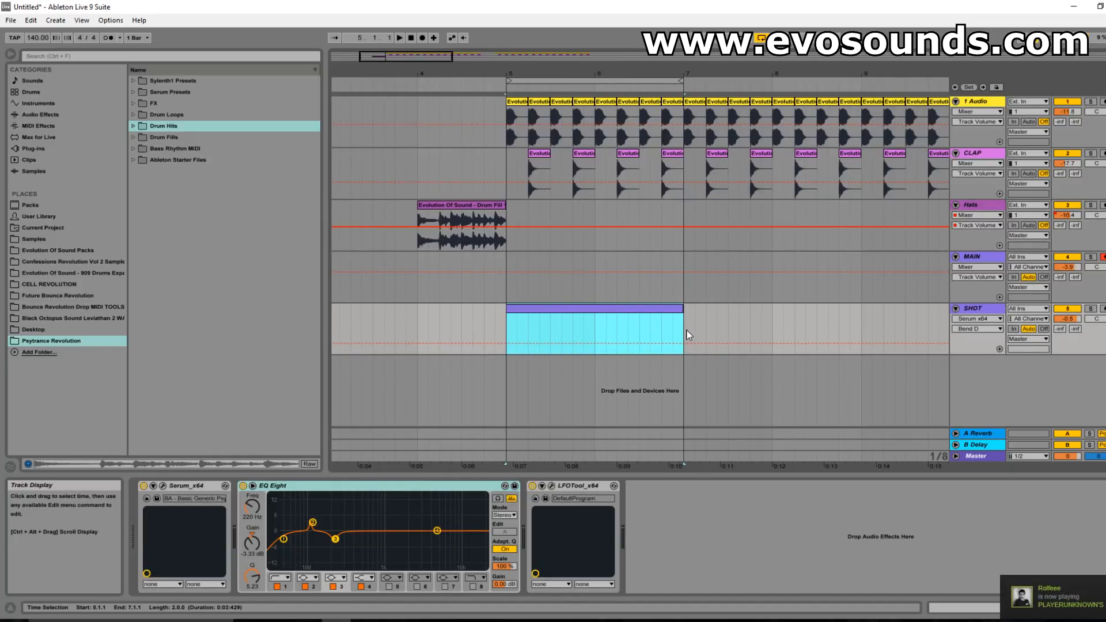
pyautogui.doubleClick(608, 312)
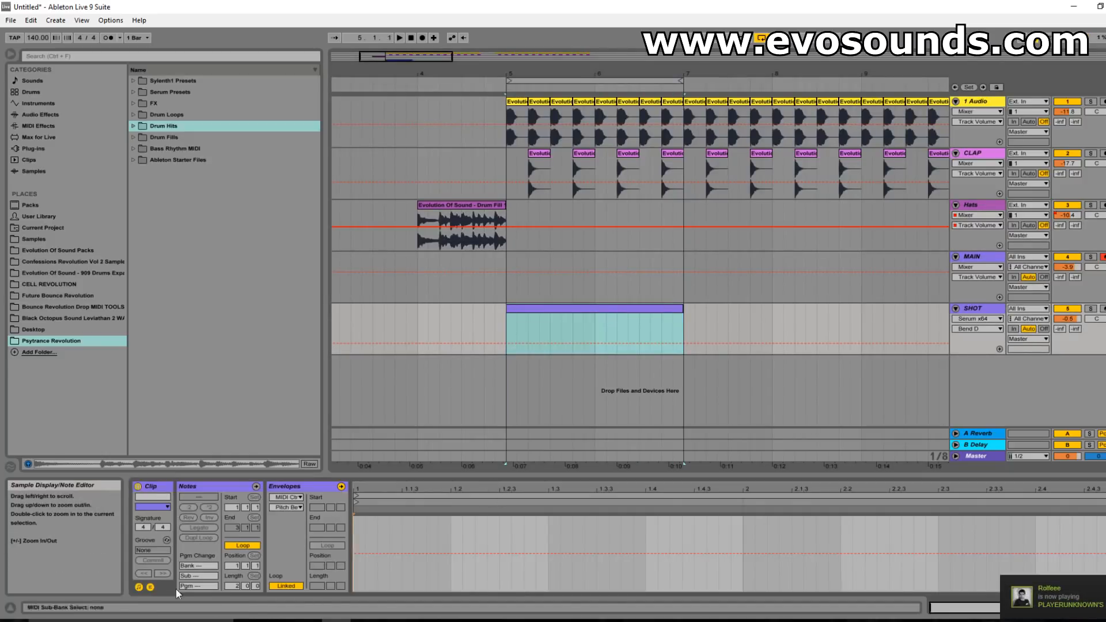
# - Show the SHOT clip's notes in an enlarged editor and add a one-beat F0 note at the clip's start
pyautogui.doubleClick(140, 588)
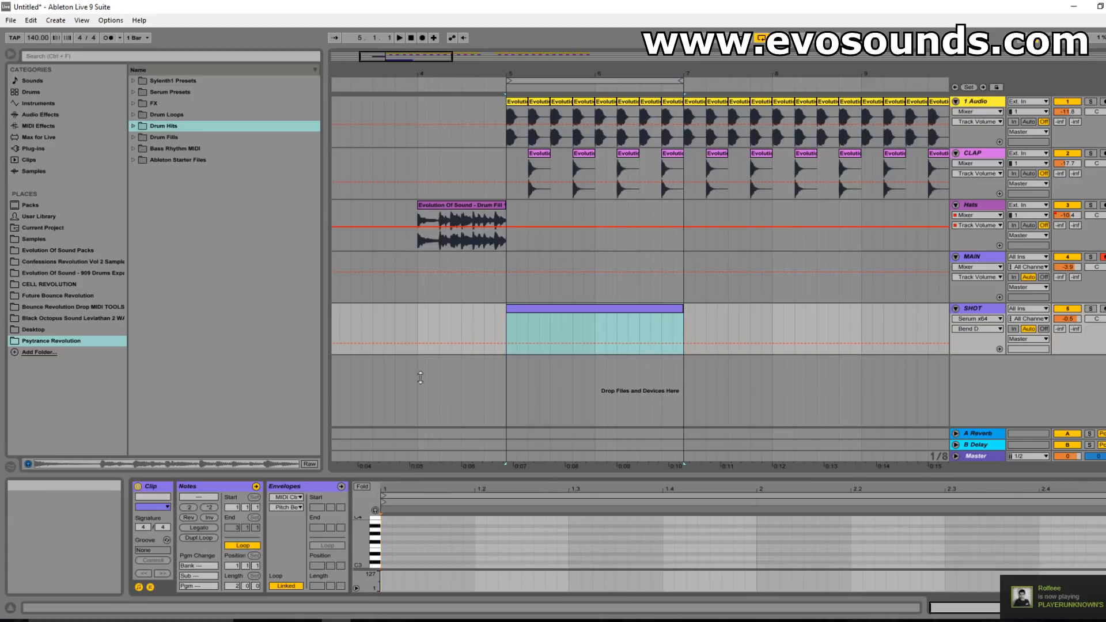
pyautogui.moveTo(410, 475); pyautogui.dragTo(408, 217)
pyautogui.moveTo(362, 368); pyautogui.dragTo(403, 369)
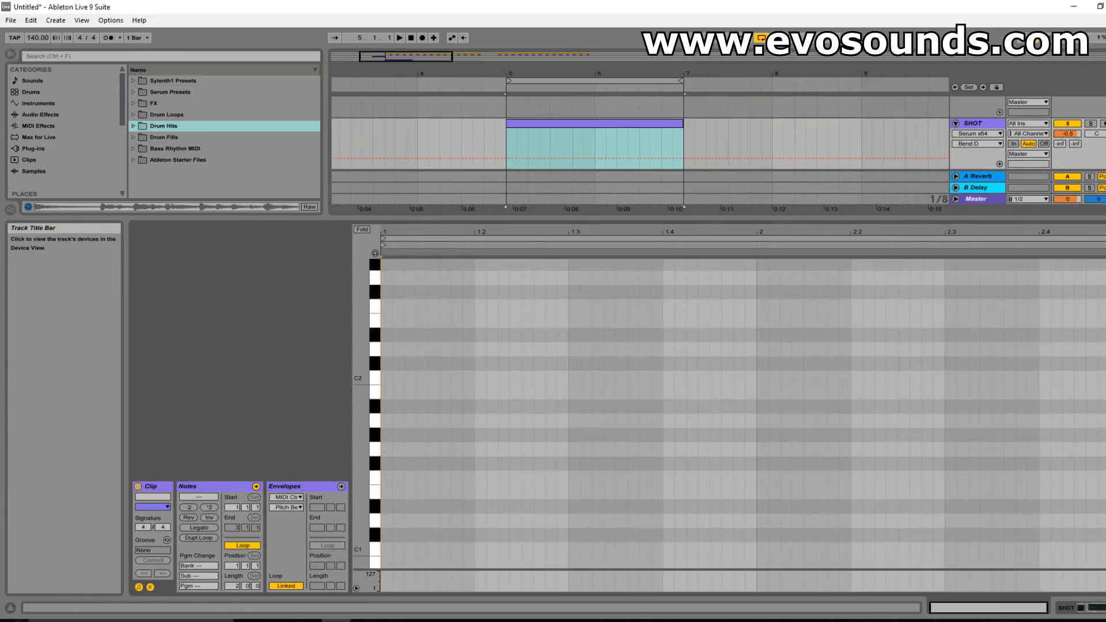
pyautogui.scroll(-5, 506, 435)
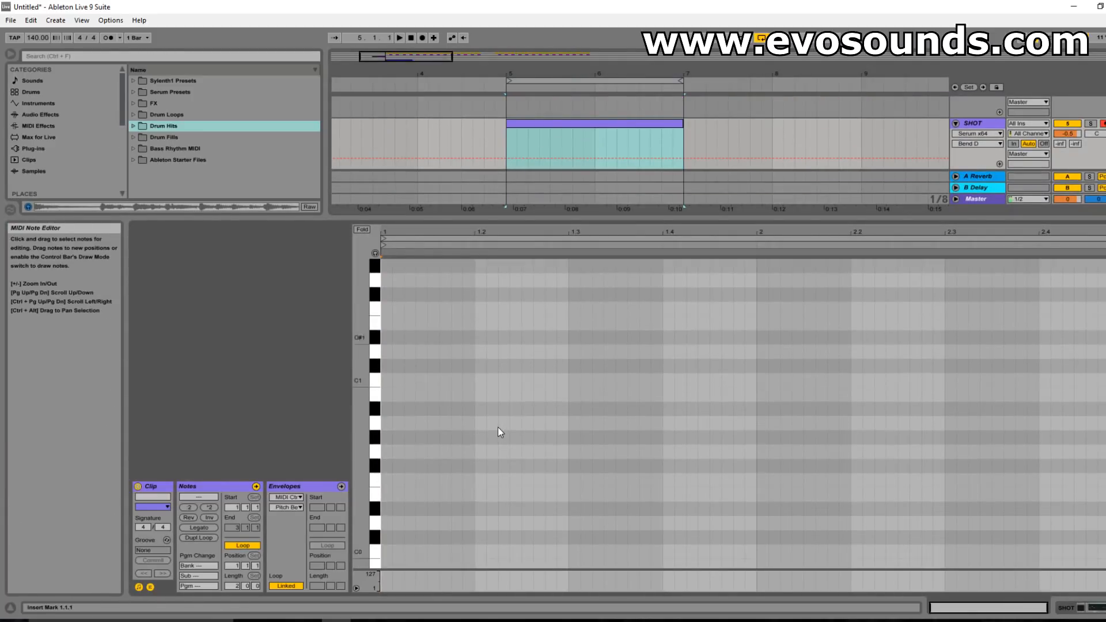
pyautogui.doubleClick(386, 480)
pyautogui.moveTo(394, 480); pyautogui.dragTo(564, 518)
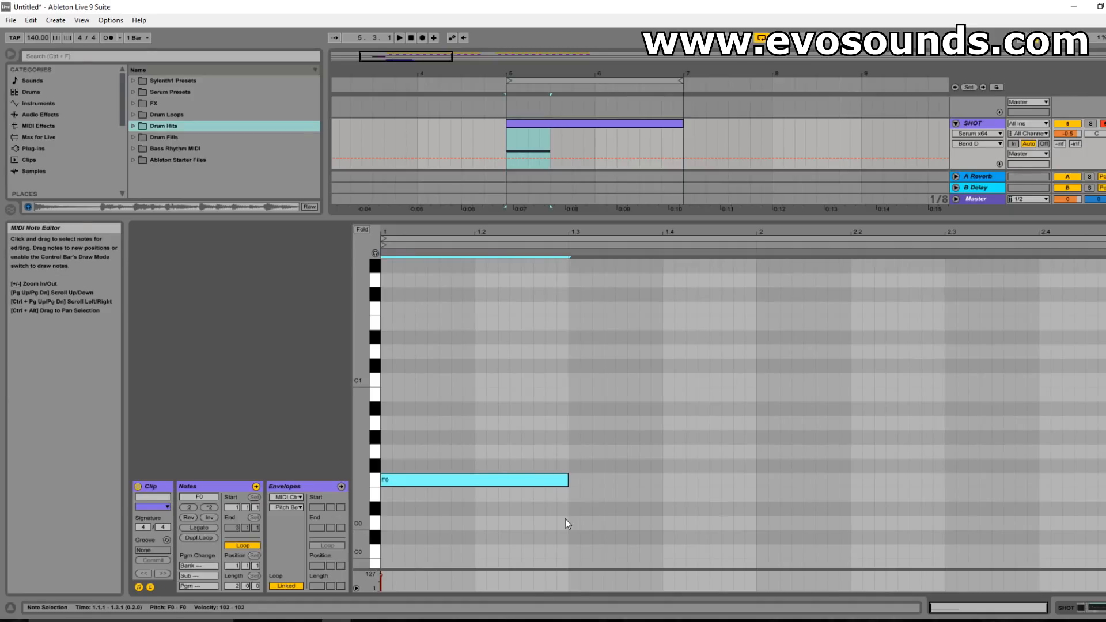
pyautogui.press('space')
pyautogui.moveTo(569, 483); pyautogui.dragTo(473, 483)
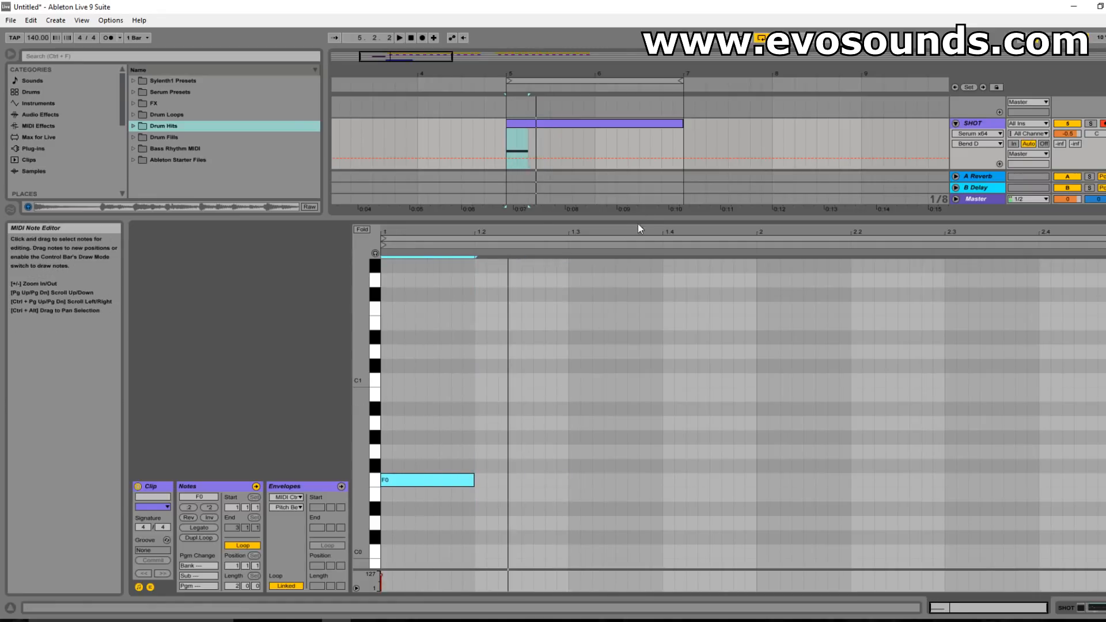
# - Create an empty two-bar MIDI clip on the MAIN track from bar 5 to bar 7 and open it in an enlarged note editor
pyautogui.hotkey('ctrl', 'alt', 'l')
pyautogui.moveTo(675, 297); pyautogui.dragTo(504, 299)
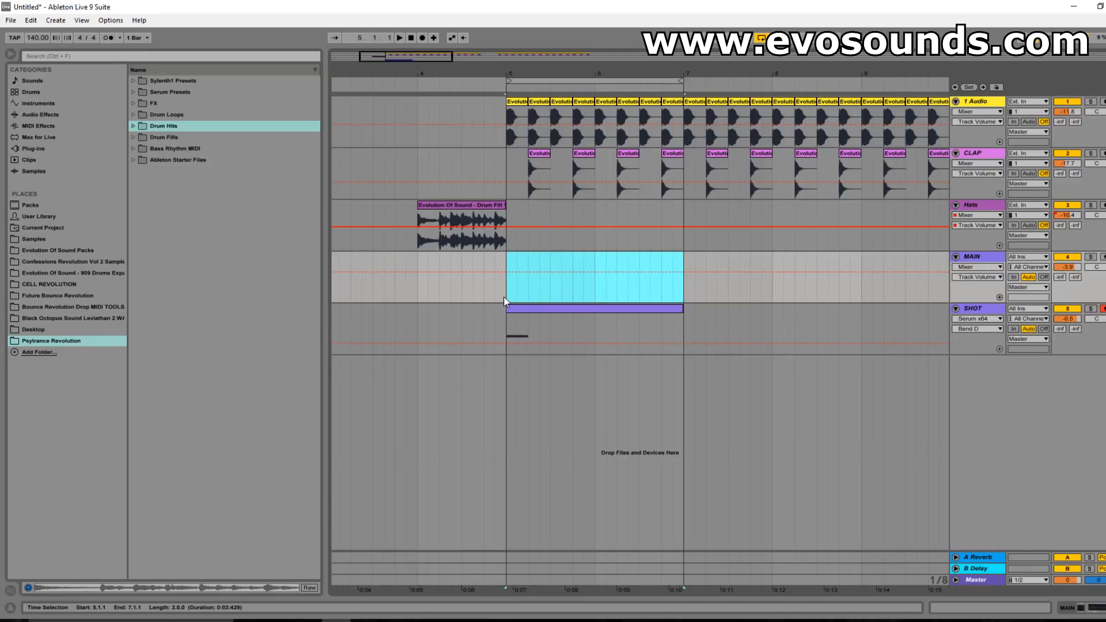
pyautogui.hotkey('ctrl', 'shift', 'm')
pyautogui.doubleClick(541, 259)
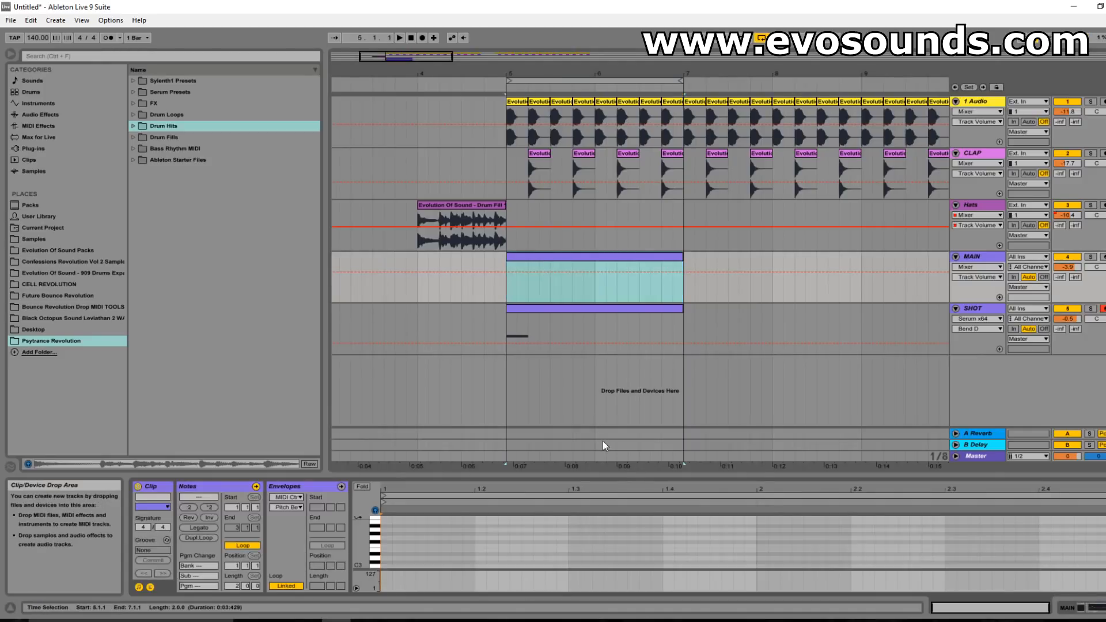
pyautogui.moveTo(611, 478); pyautogui.dragTo(624, 262)
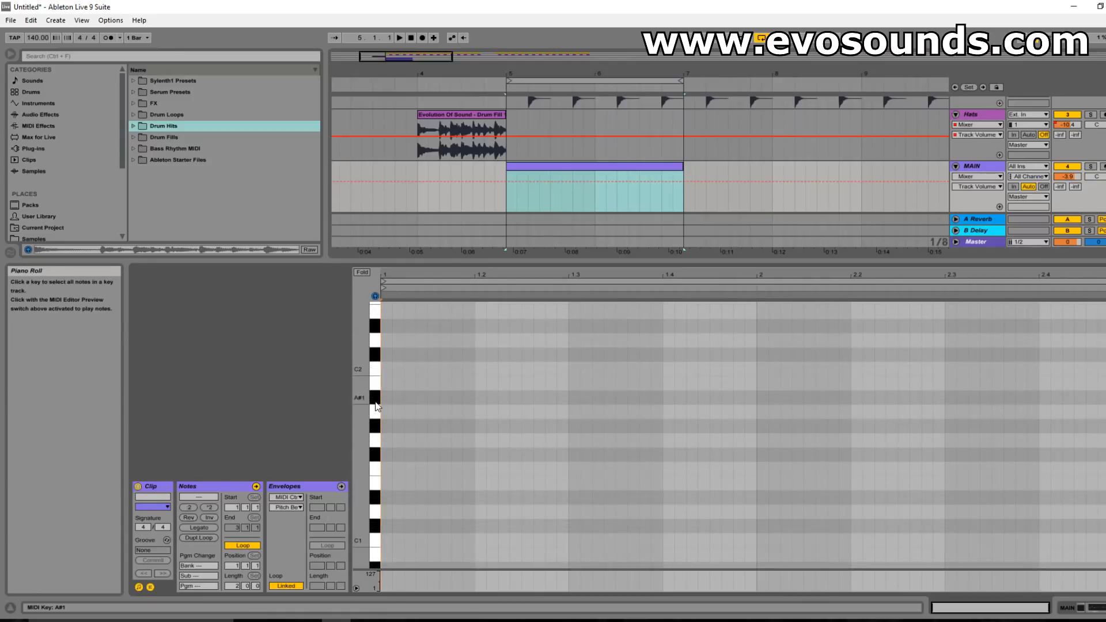
# - Set the note editor to a fixed 1/16 grid with the triplet grid turned on
pyautogui.rightClick(580, 381)
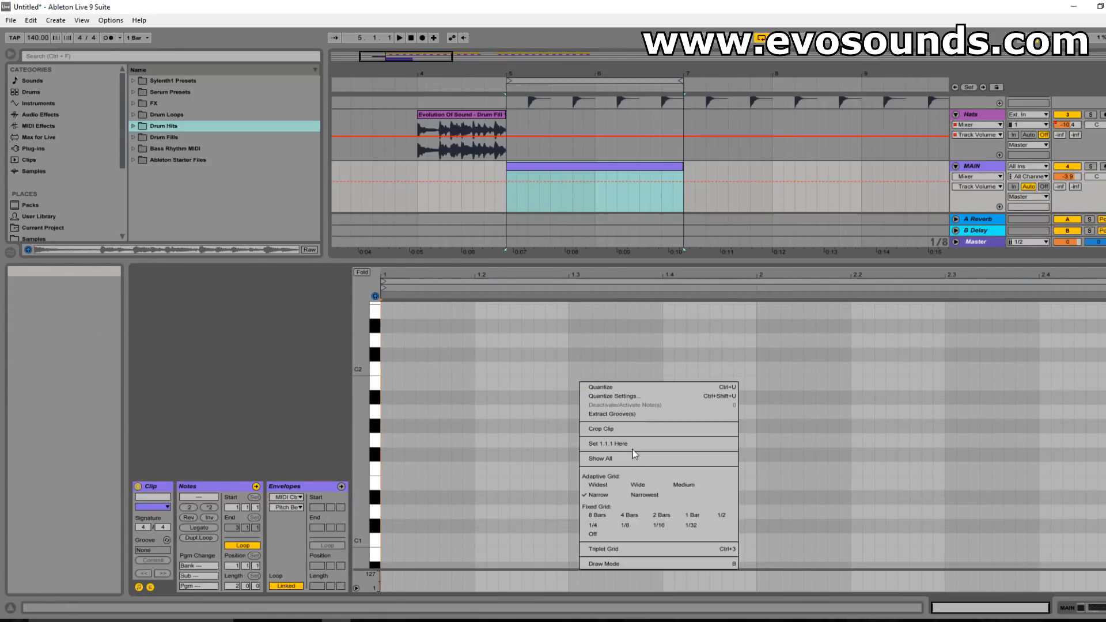
pyautogui.click(662, 521)
pyautogui.rightClick(527, 433)
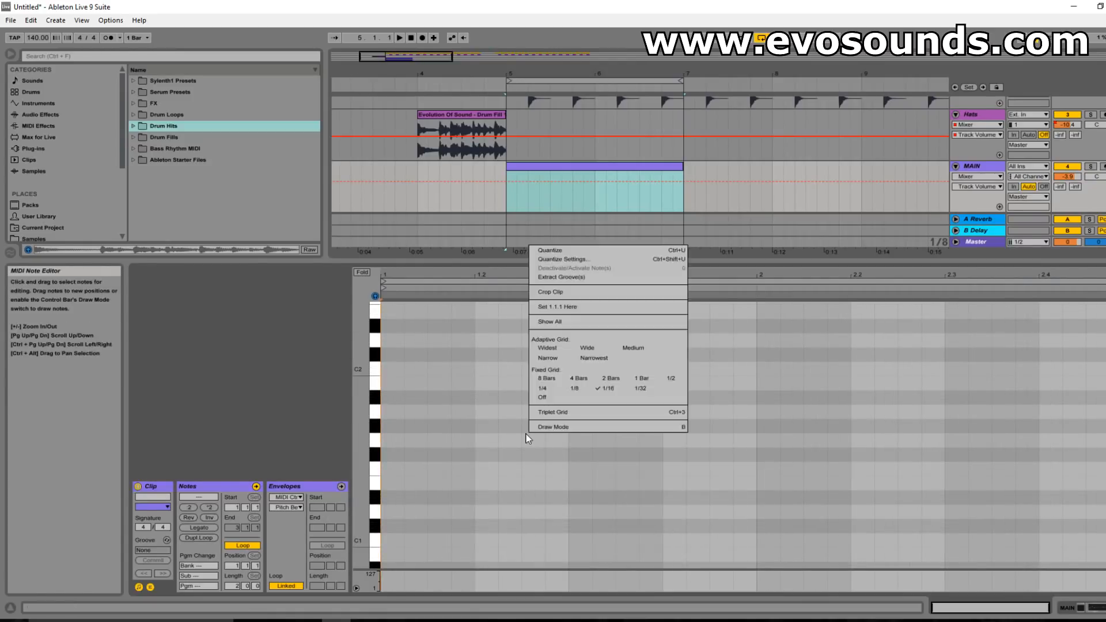
pyautogui.click(594, 413)
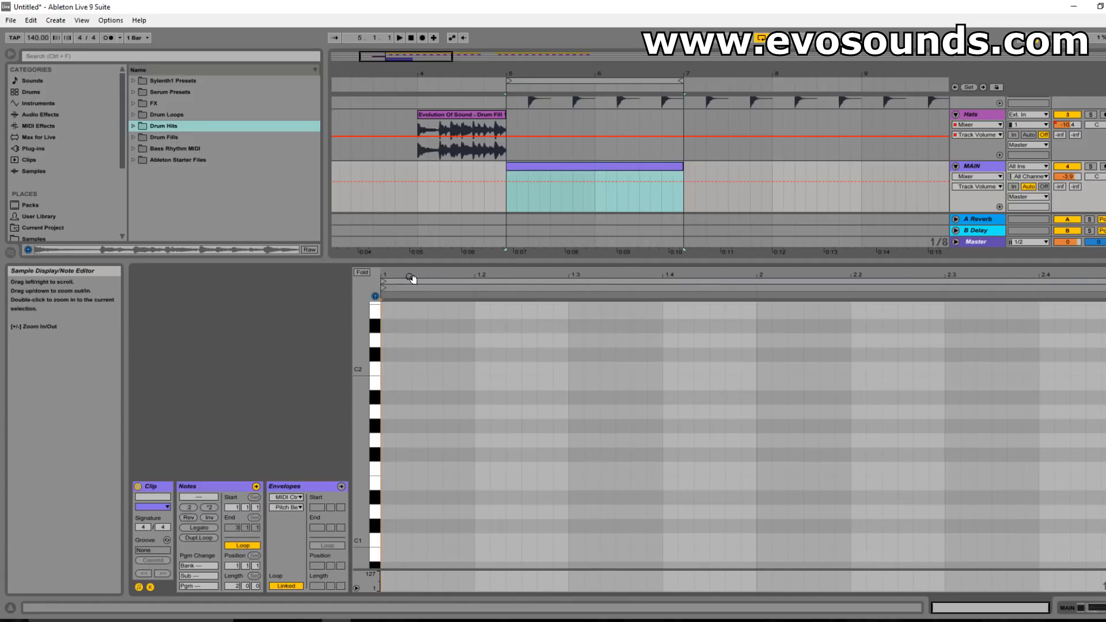
# - Add three F0 notes, each two triplet grid steps long, in beats 2 and 3 of the MAIN clip's first bar
pyautogui.moveTo(413, 277)
pyautogui.mouseDown()
pyautogui.moveTo(412, 300)
pyautogui.moveTo(414, 277)
pyautogui.mouseUp()
pyautogui.press('space')
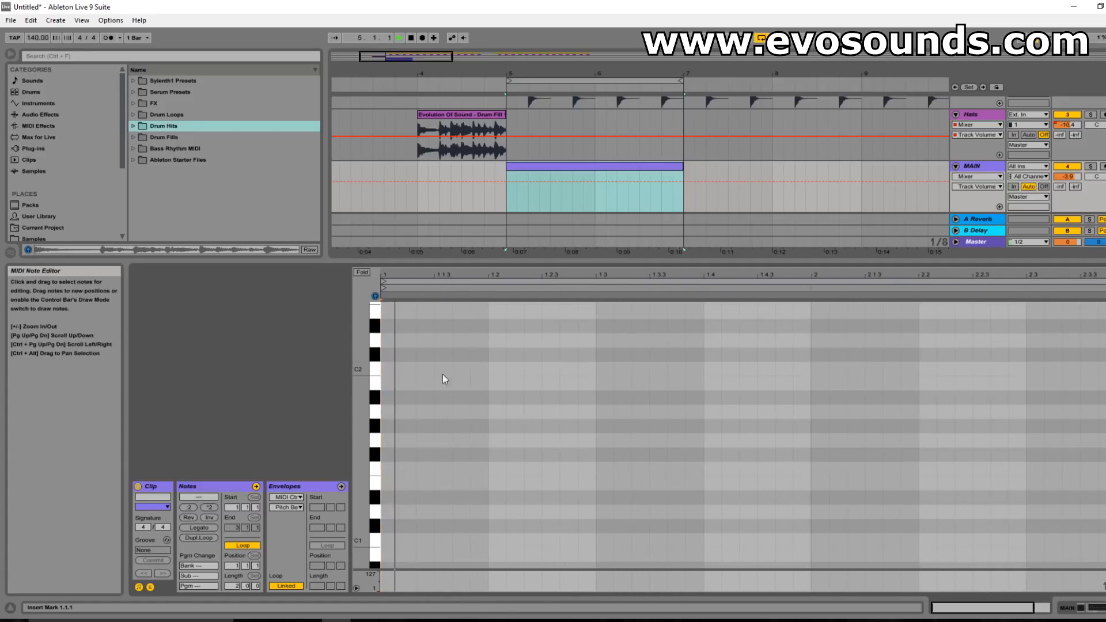
pyautogui.press('space')
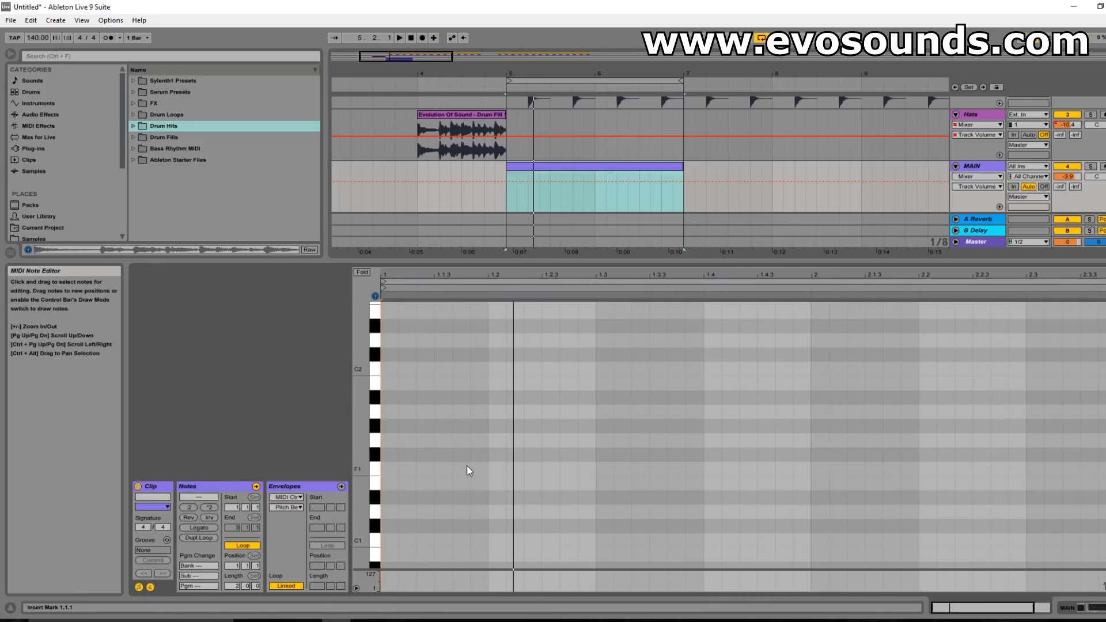
pyautogui.scroll(-3, 504, 479)
pyautogui.scroll(-2, 507, 460)
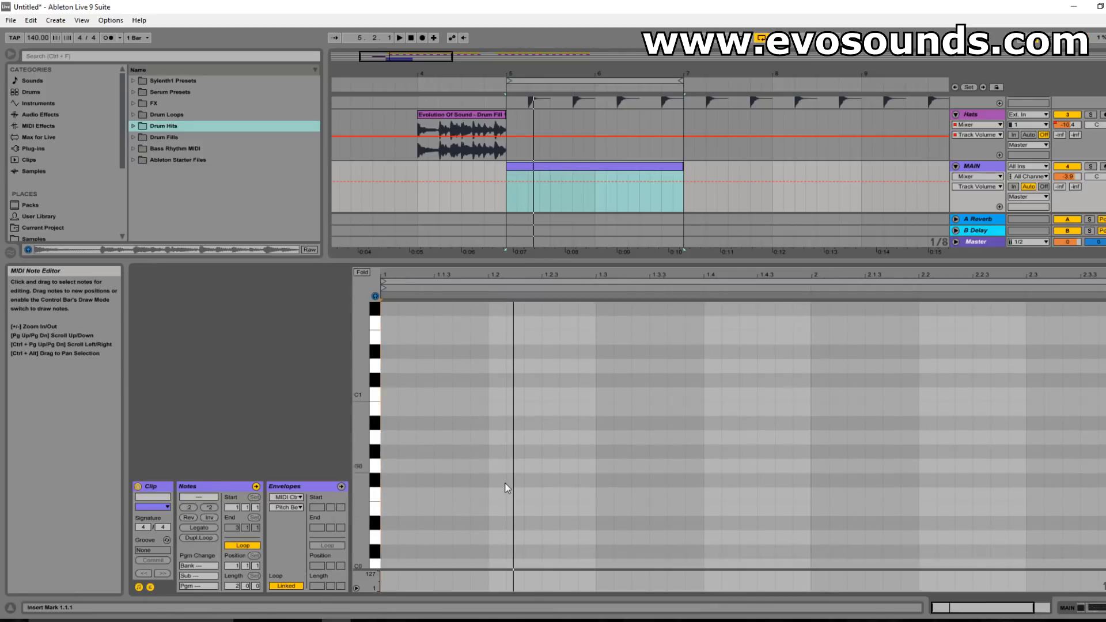
pyautogui.doubleClick(502, 498)
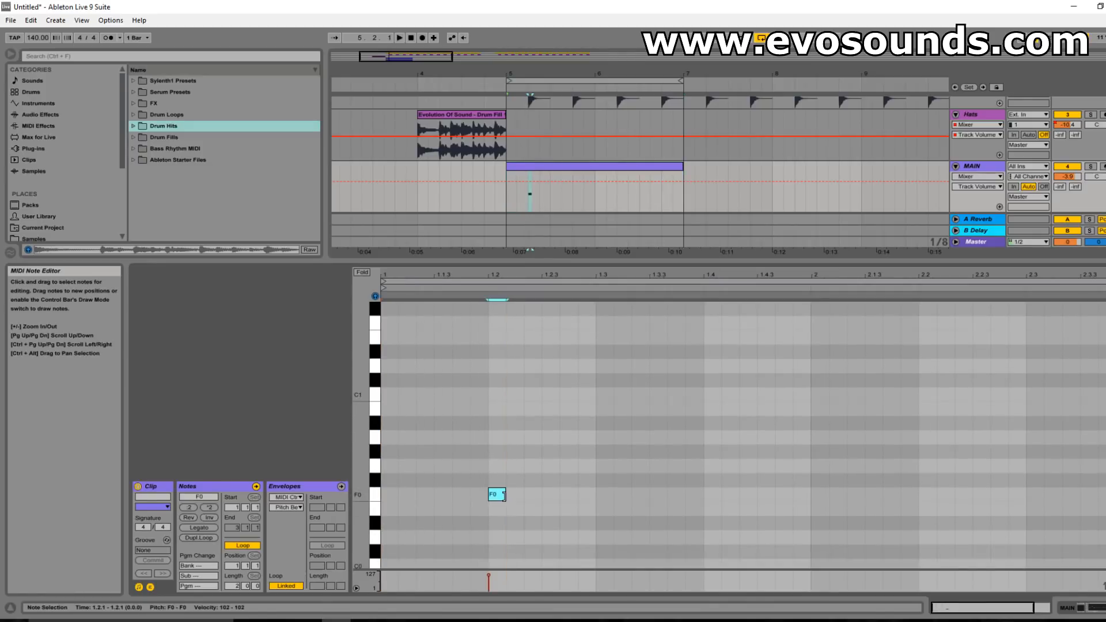
pyautogui.moveTo(505, 496); pyautogui.dragTo(648, 495)
pyautogui.hotkey('ctrl', 'd')
pyautogui.hotkey('ctrl', 'd')
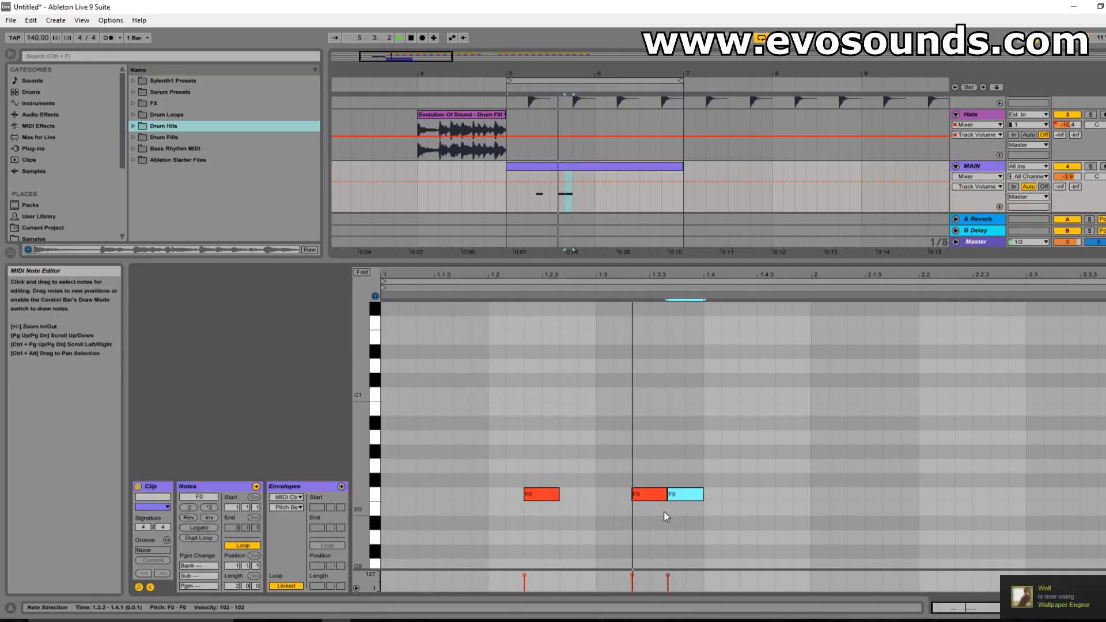
# - Shift both F0 notes in beat 3 one grid step later while checking the rhythm in playback
pyautogui.press('space')
pyautogui.moveTo(699, 524); pyautogui.dragTo(601, 452)
pyautogui.click(673, 485)
pyautogui.moveTo(676, 493); pyautogui.dragTo(693, 495)
pyautogui.press('space')
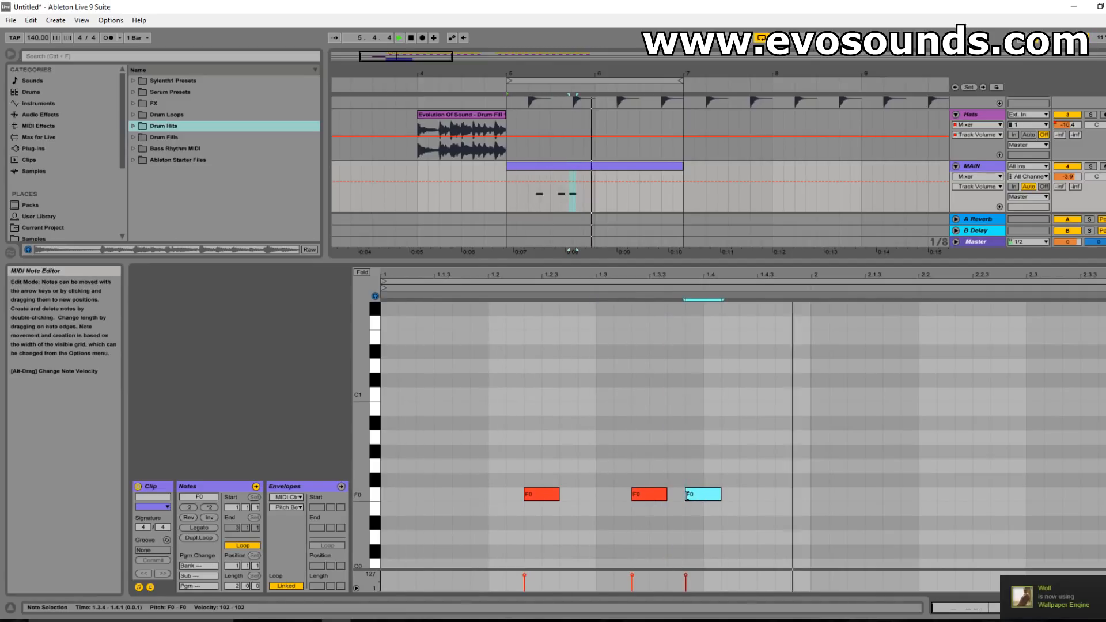
pyautogui.moveTo(656, 496); pyautogui.dragTo(675, 495)
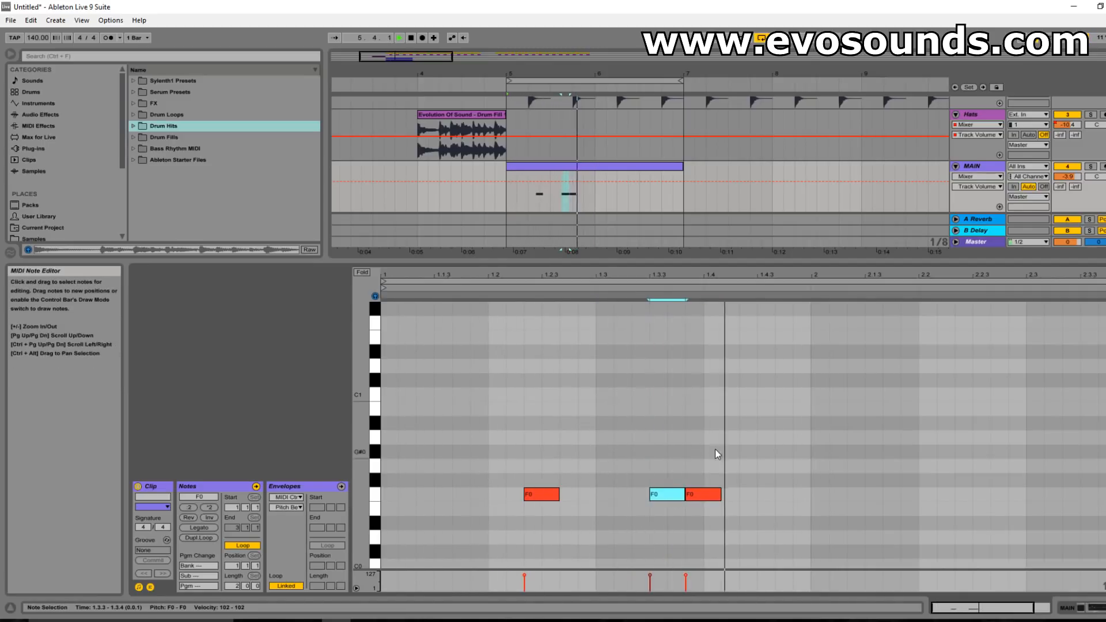
# - Add further F0 notes at 1.4.3 and at the start of beat 3 in the first bar
pyautogui.moveTo(708, 493); pyautogui.dragTo(775, 505)
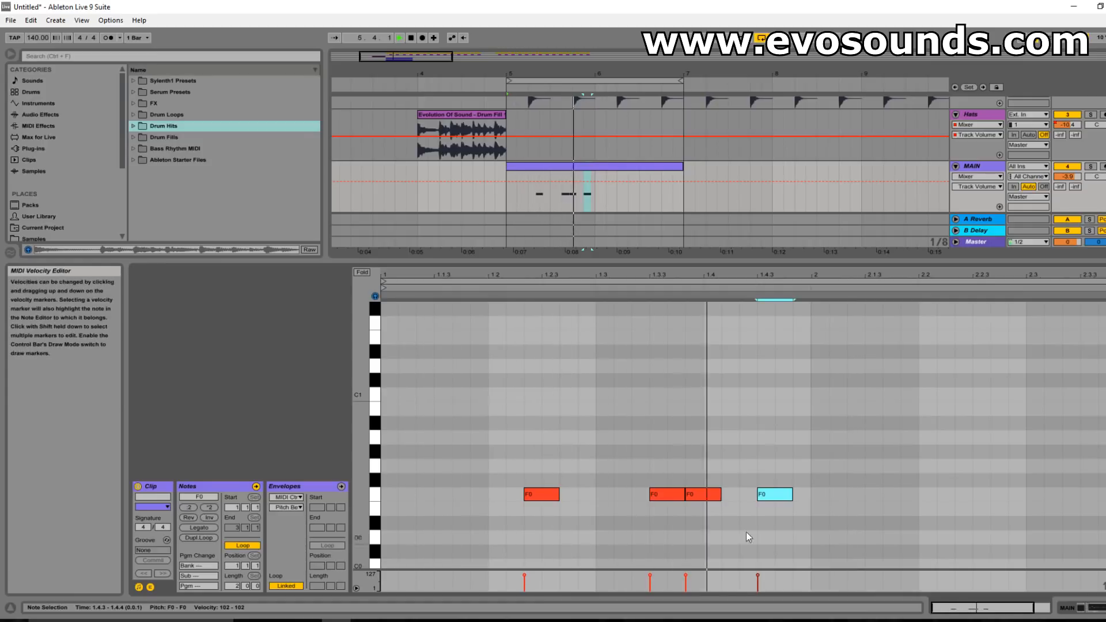
pyautogui.click(655, 496)
pyautogui.press('space')
pyautogui.moveTo(628, 496); pyautogui.dragTo(610, 496)
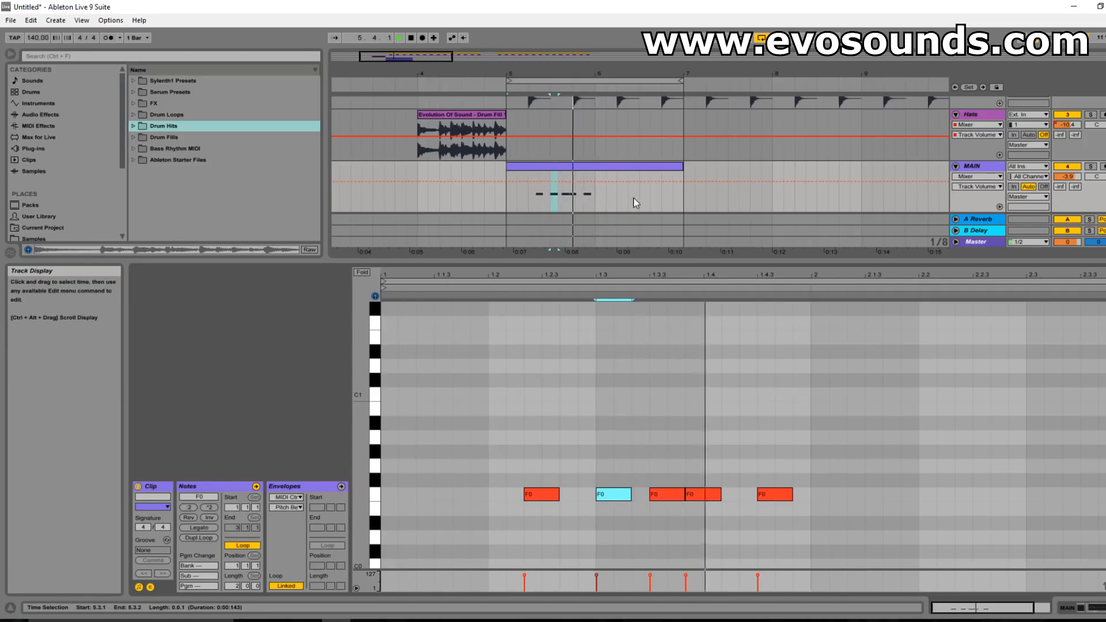
# - Duplicate the one-bar F0 pattern into the second bar and add two adjoining F0 notes in that bar's first beat
pyautogui.press('space')
pyautogui.scroll(-3, 801, 484)
pyautogui.click(811, 475)
pyautogui.hotkey('ctrl', 'a')
pyautogui.hotkey('ctrl', 'd')
pyautogui.click(873, 450)
pyautogui.moveTo(887, 452); pyautogui.dragTo(779, 454)
pyautogui.hotkey('ctrl', 'd')
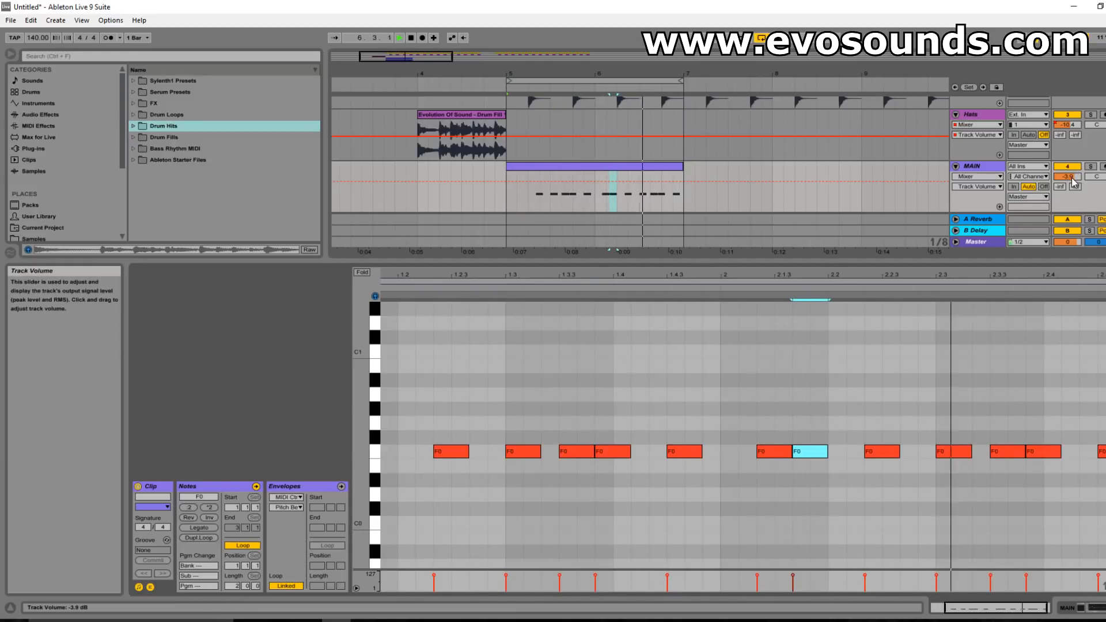
# - Shorten all F0 notes in the MAIN clip slightly together and play the pattern back
pyautogui.moveTo(965, 275); pyautogui.dragTo(963, 260)
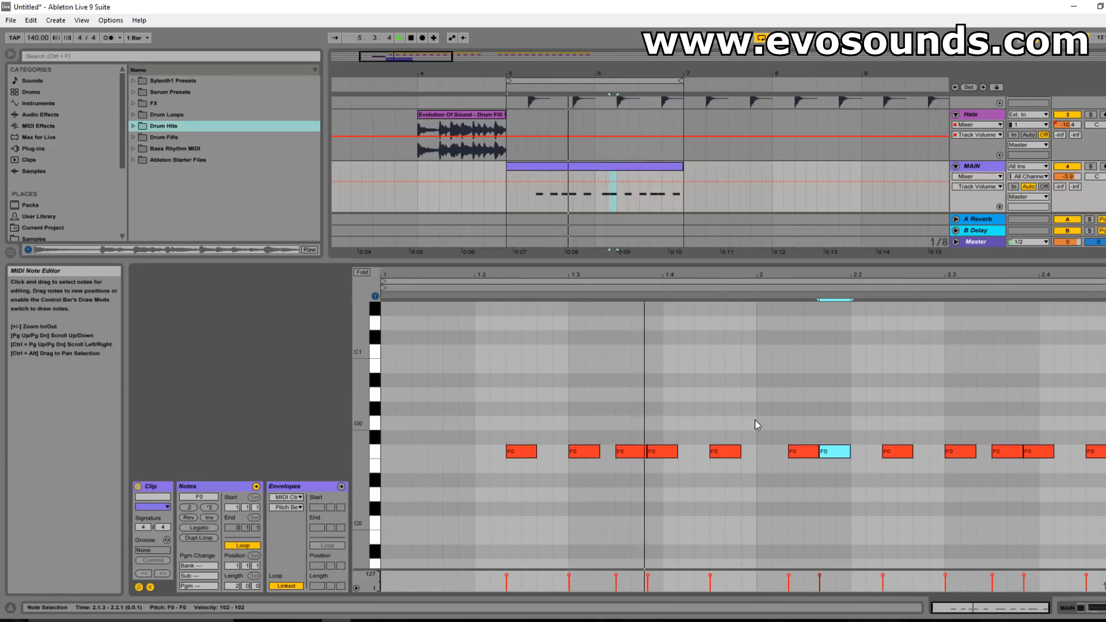
pyautogui.press('space')
pyautogui.moveTo(526, 485); pyautogui.dragTo(1105, 403)
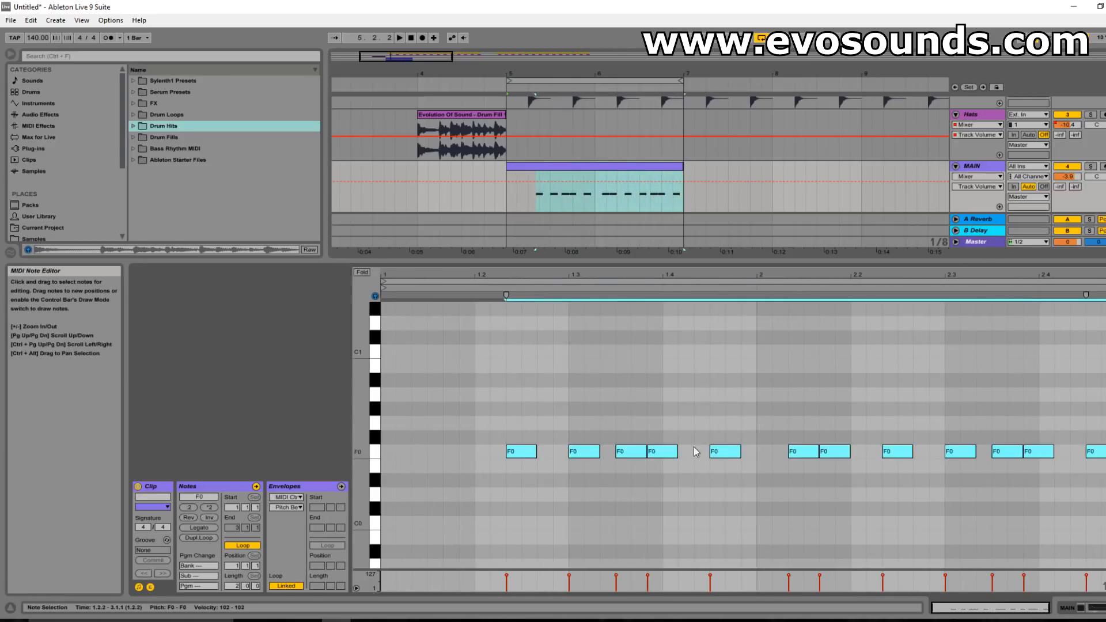
pyautogui.moveTo(534, 449); pyautogui.dragTo(528, 452)
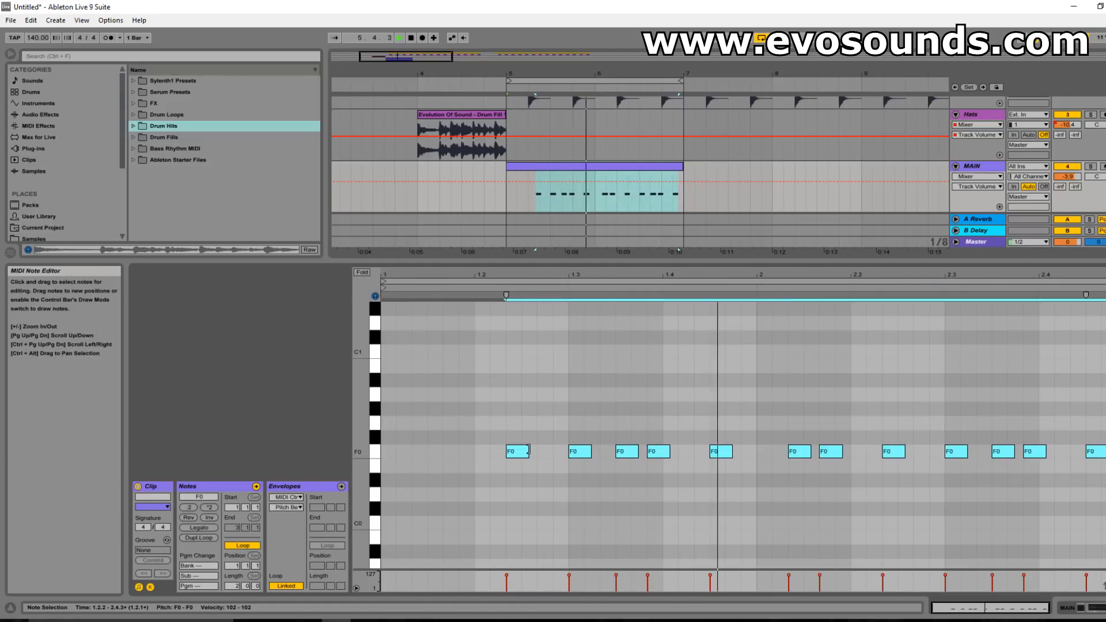
pyautogui.moveTo(528, 449)
pyautogui.mouseDown()
pyautogui.moveTo(568, 467)
pyautogui.moveTo(530, 472)
pyautogui.mouseUp()
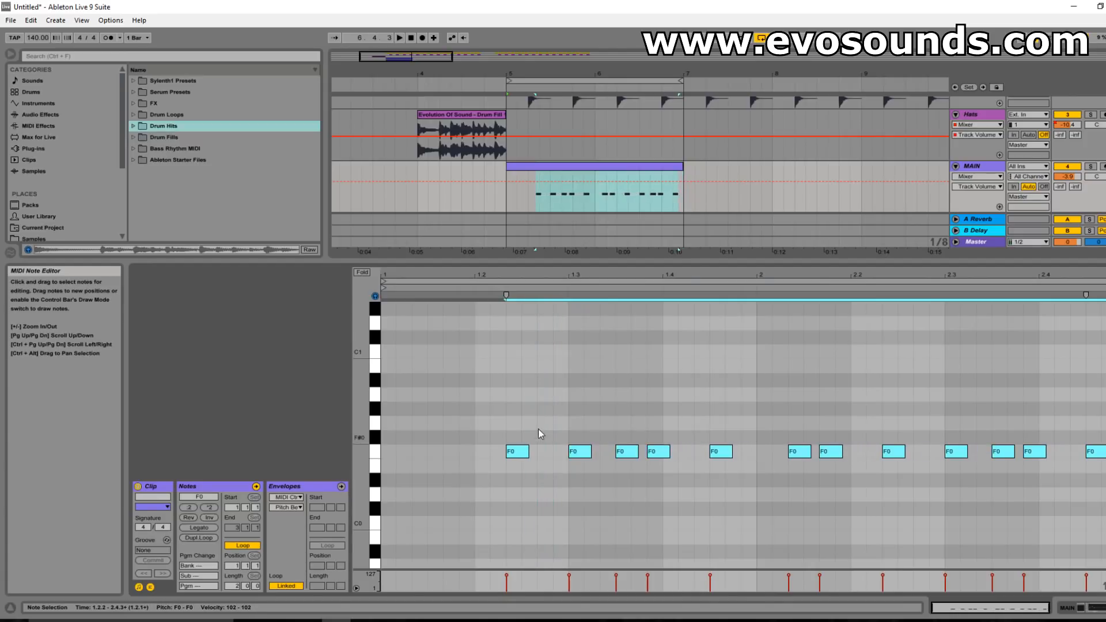
# - Delete all notes from the MAIN clip
pyautogui.moveTo(548, 276); pyautogui.dragTo(547, 364)
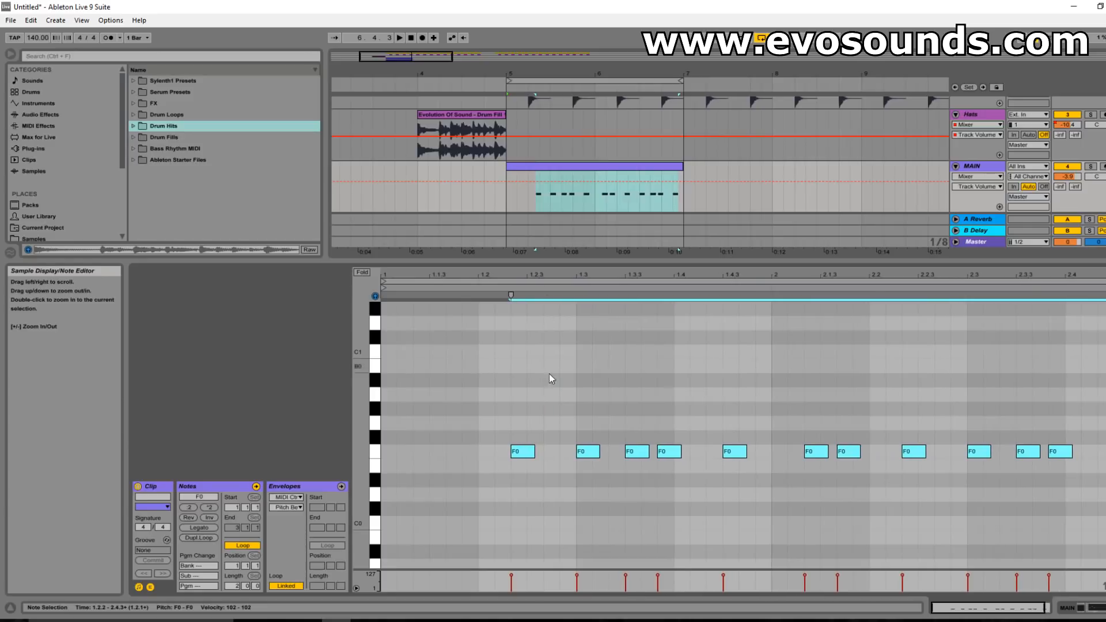
pyautogui.doubleClick(525, 450)
pyautogui.moveTo(528, 494); pyautogui.dragTo(1105, 349)
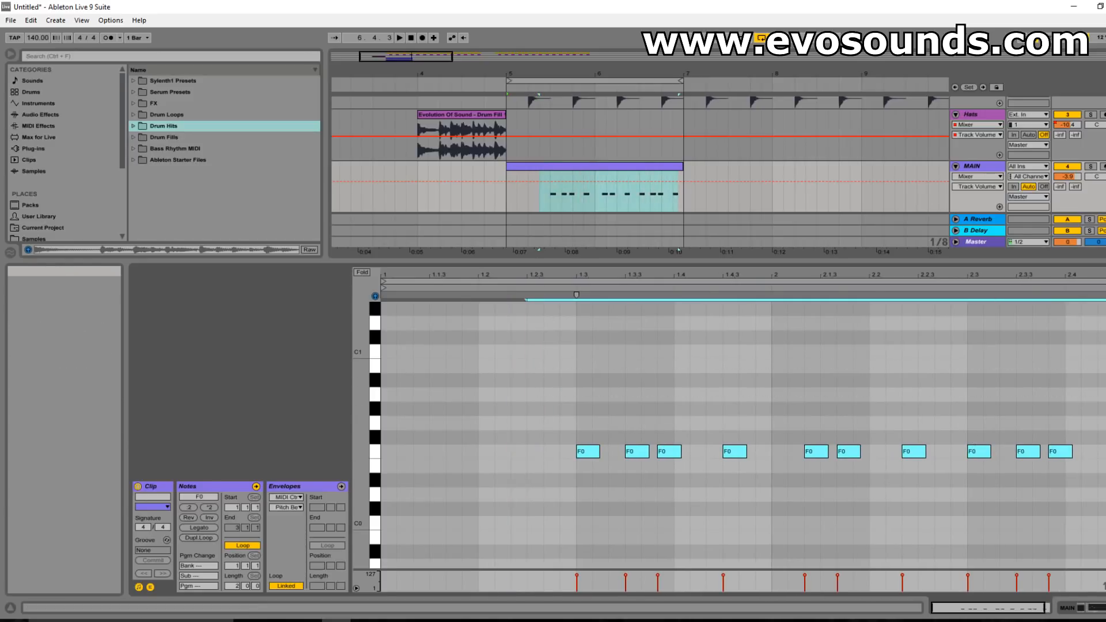
pyautogui.press('Delete')
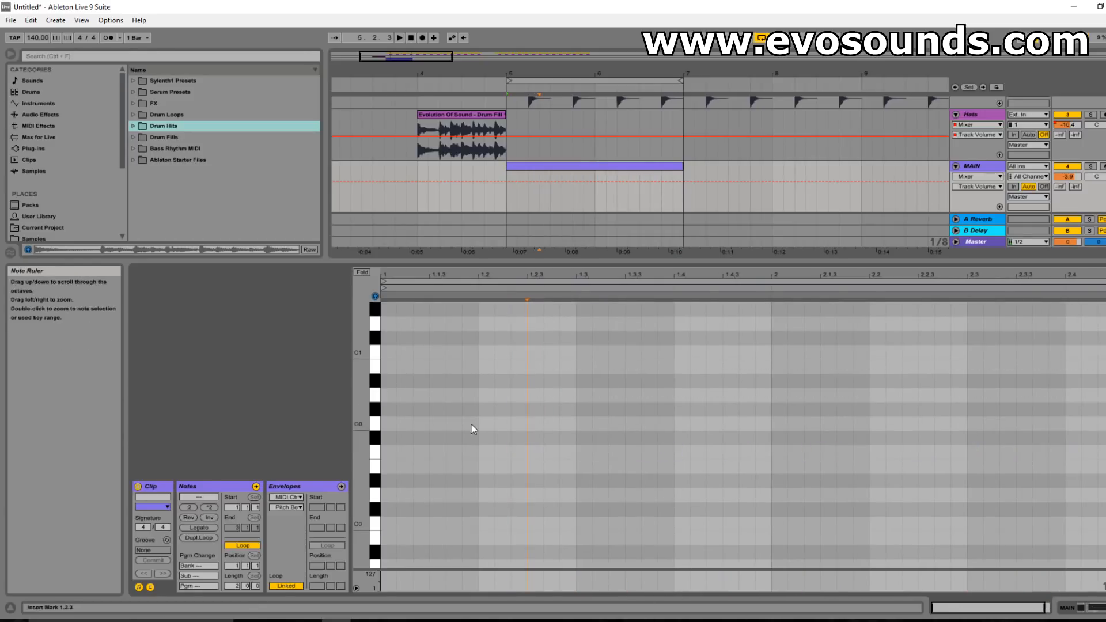
# - Set the fixed grid to 1/32 and build three adjoining F0 notes from 1.2.2, the first longer than the other two
pyautogui.rightClick(506, 458)
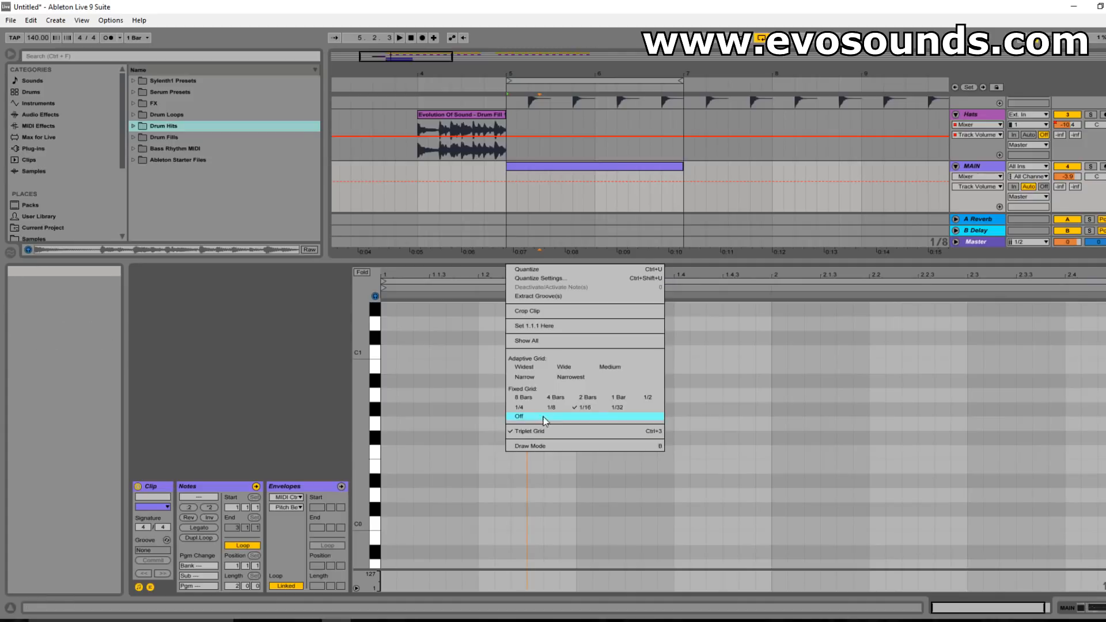
pyautogui.click(618, 409)
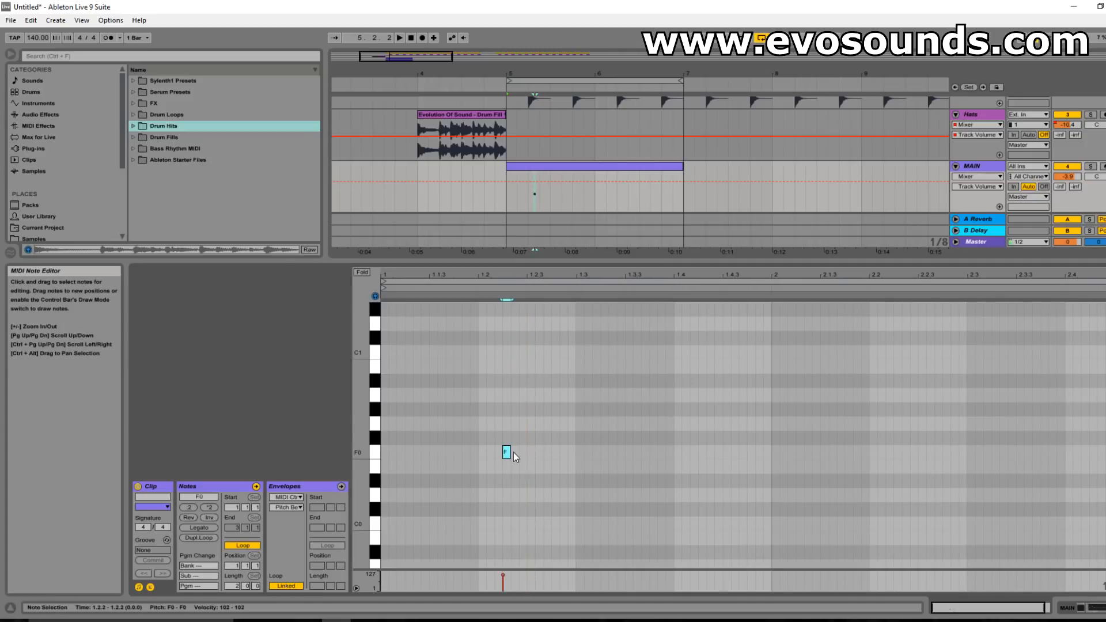
pyautogui.moveTo(510, 453); pyautogui.dragTo(520, 456)
pyautogui.hotkey('ctrl', 'd')
pyautogui.hotkey('ctrl', 'd')
pyautogui.press('space')
pyautogui.press('space')
pyautogui.moveTo(540, 277); pyautogui.dragTo(541, 302)
pyautogui.press('space')
pyautogui.click(582, 455)
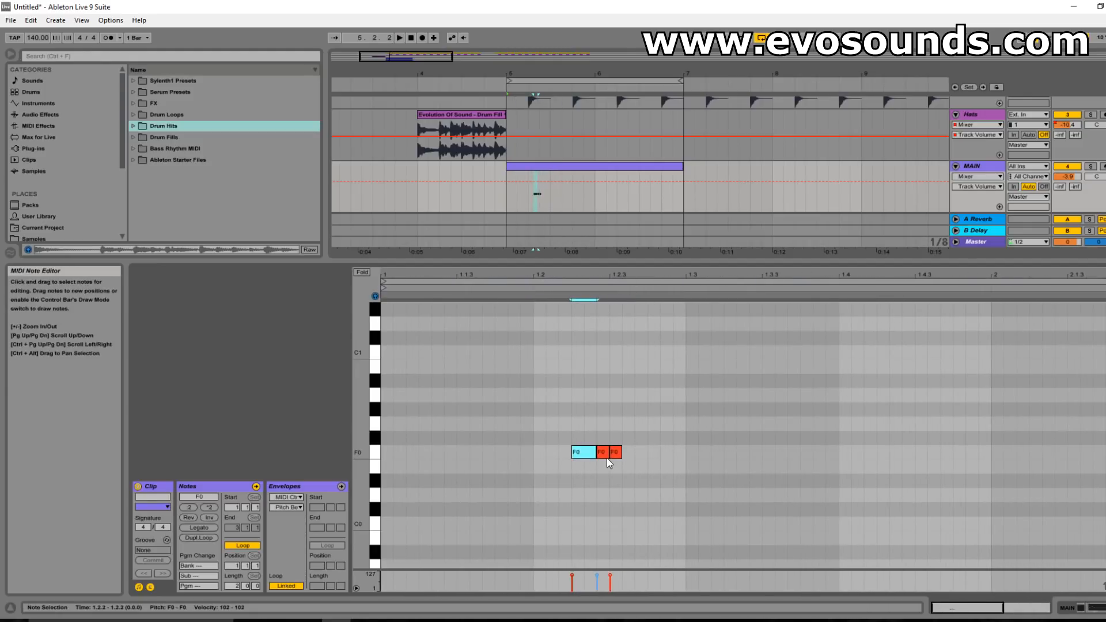
# - Add an F0 note at 1.2.4 and three adjoining F0 notes from 1.3.2, and duplicate the beat 3 group into beat 4
pyautogui.hotkey('ctrl', 'z')
pyautogui.click(594, 442)
pyautogui.click(584, 448)
pyautogui.moveTo(646, 455); pyautogui.dragTo(685, 383)
pyautogui.press('space')
pyautogui.press('space')
pyautogui.press('space')
pyautogui.hotkey('ctrl', 'd')
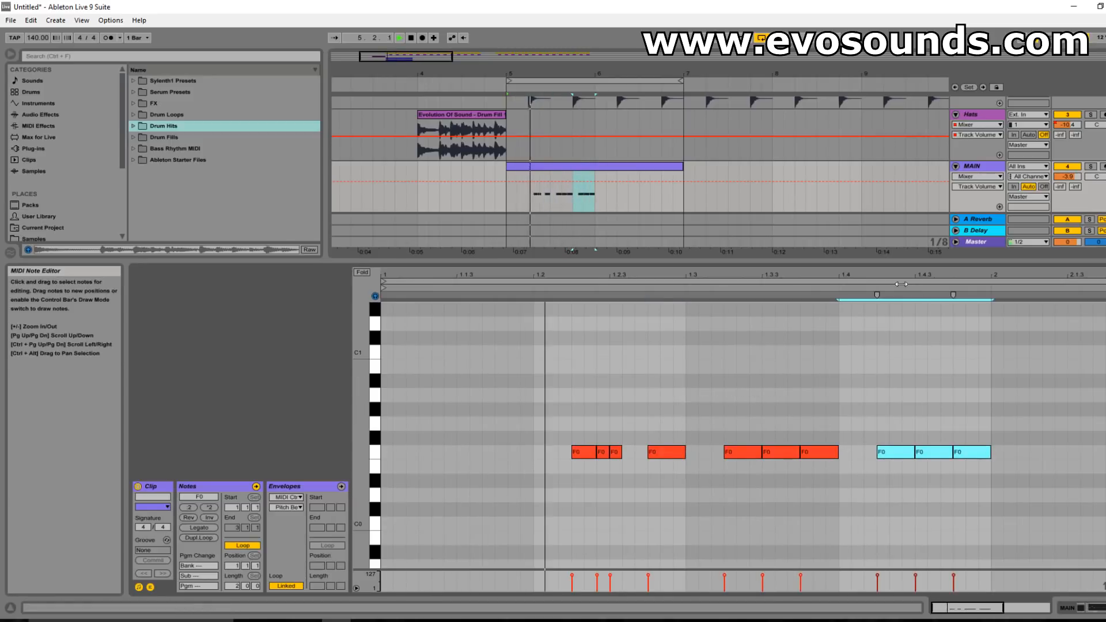
# - Switch the grid to 1/16 triplets and replace the first bar's beat 4 notes with three equal F0 notes, each a third of a beat
pyautogui.moveTo(875, 277); pyautogui.dragTo(874, 269)
pyautogui.press('space')
pyautogui.click(876, 472)
pyautogui.moveTo(851, 455); pyautogui.dragTo(818, 457)
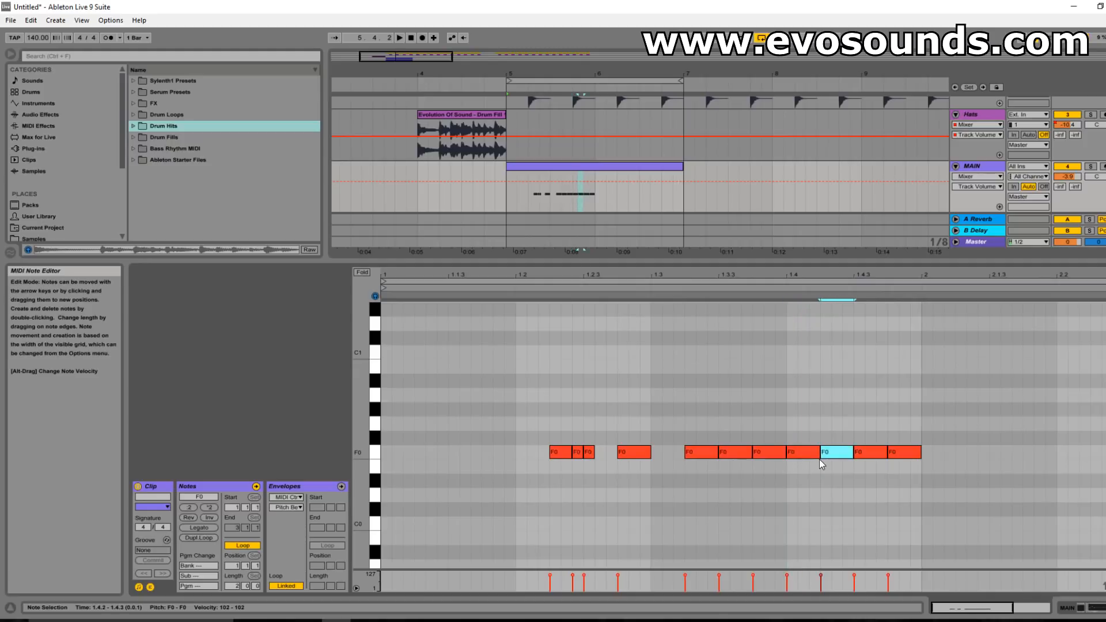
pyautogui.rightClick(841, 450)
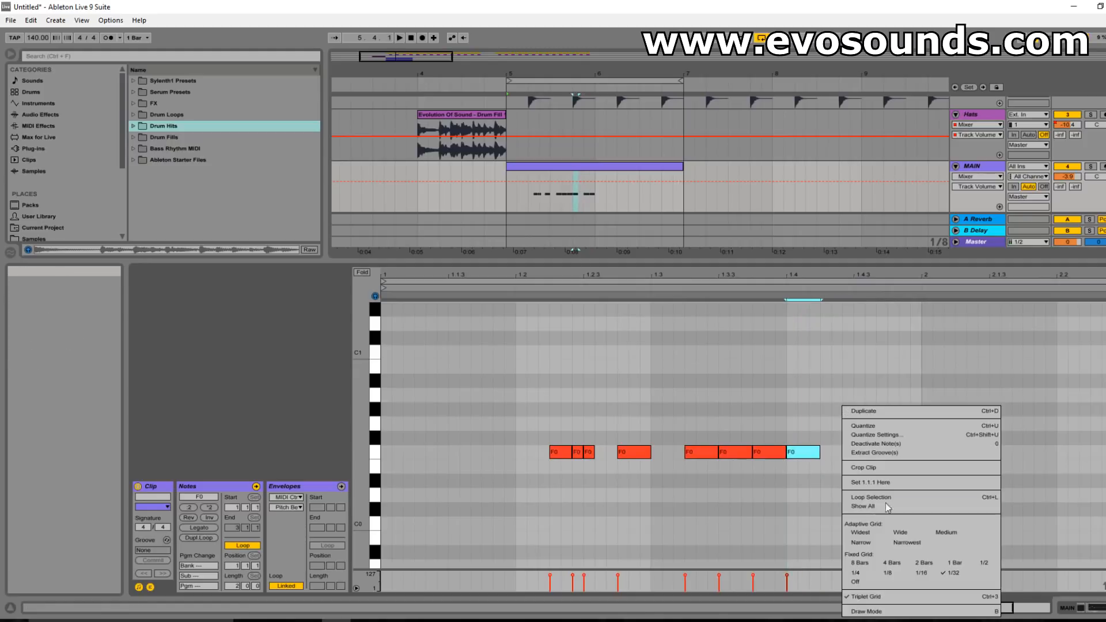
pyautogui.click(918, 573)
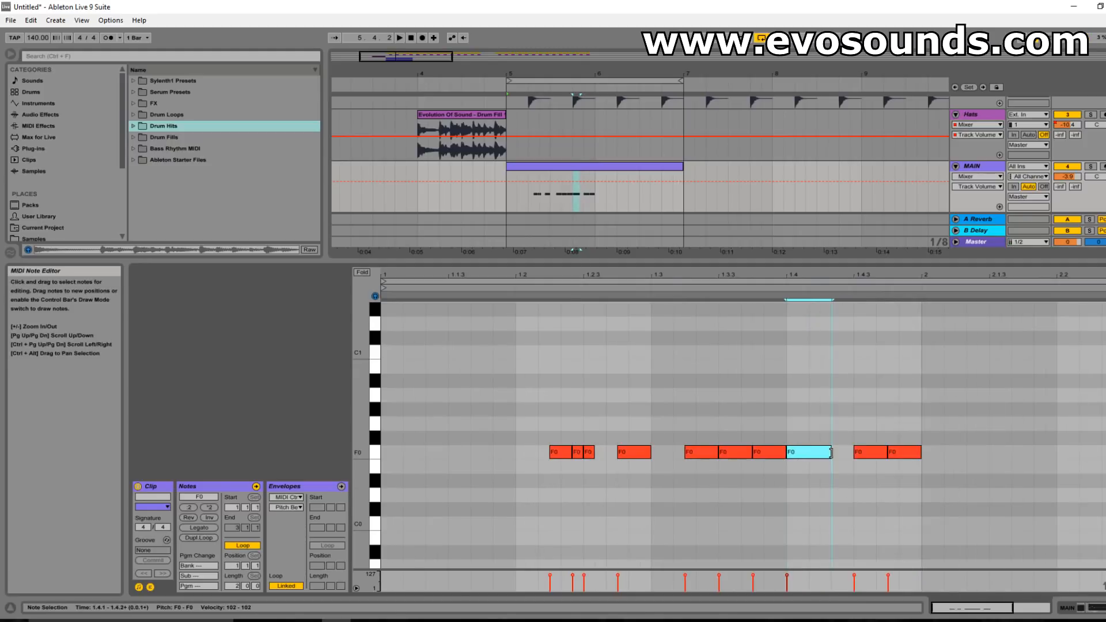
pyautogui.hotkey('ctrl', 'd')
pyautogui.hotkey('ctrl', 'd')
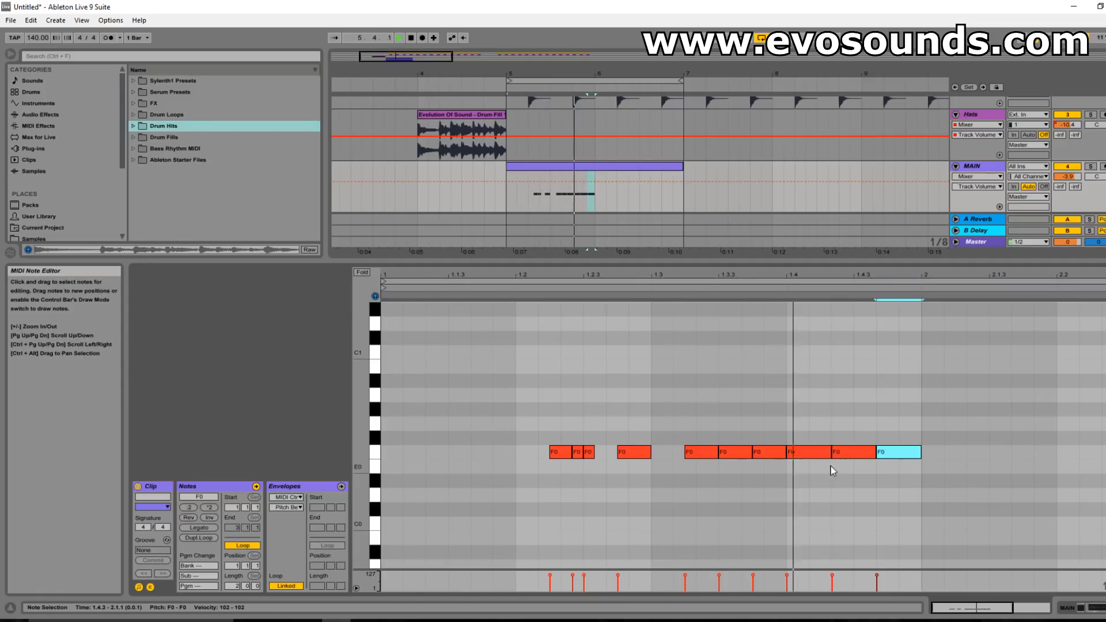
# - Delete the first two F0 notes in beat 4 and move the remaining one to 1.4.3 during playback
pyautogui.doubleClick(816, 452)
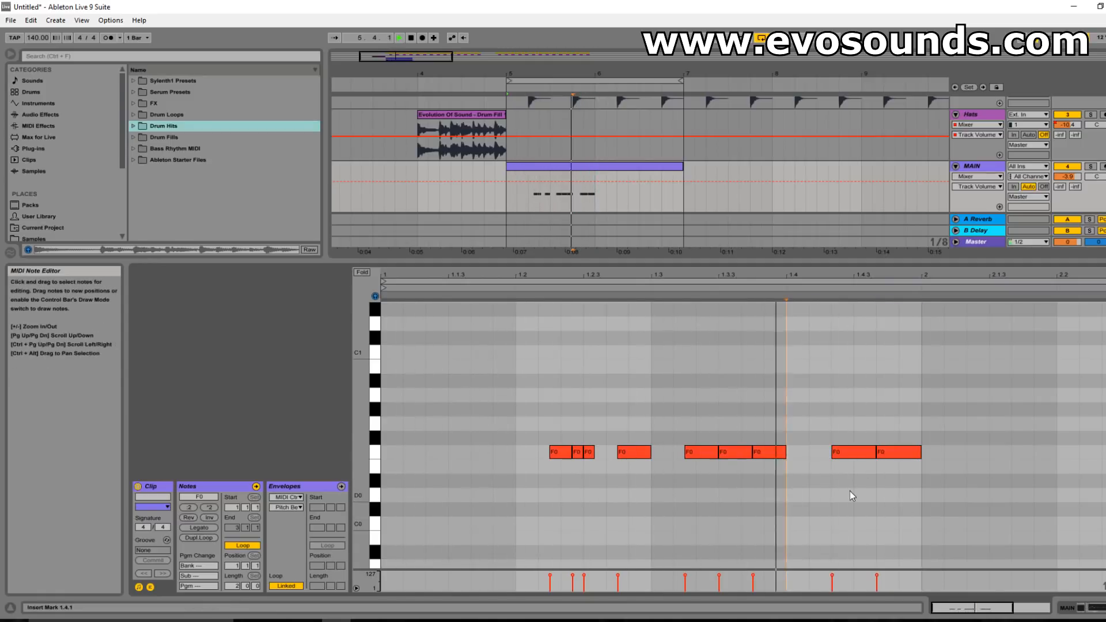
pyautogui.doubleClick(867, 455)
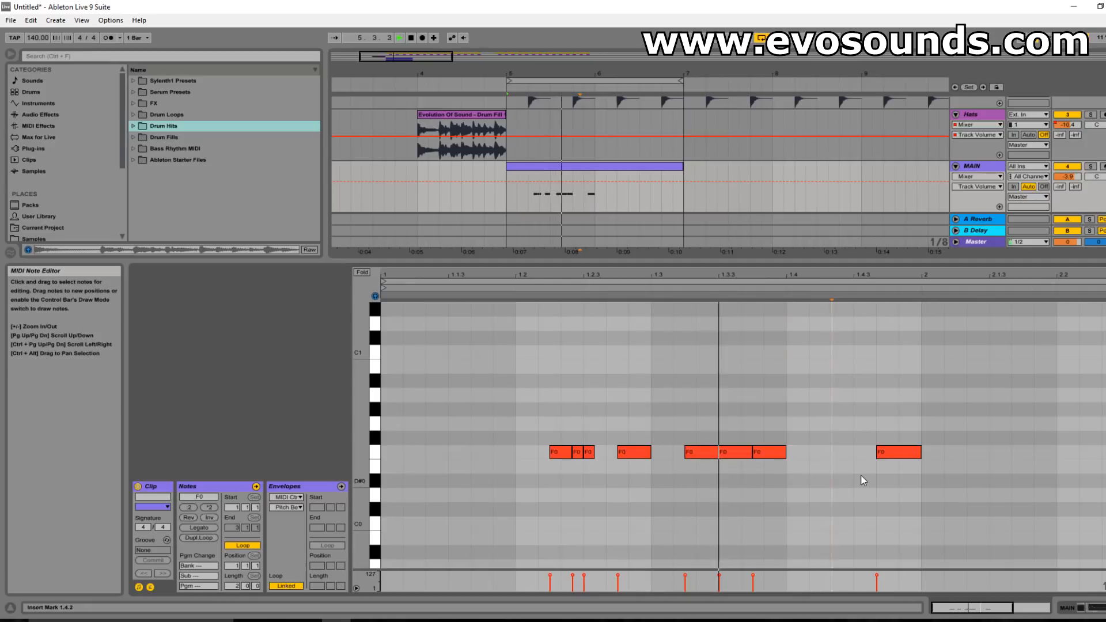
pyautogui.moveTo(894, 452); pyautogui.dragTo(871, 452)
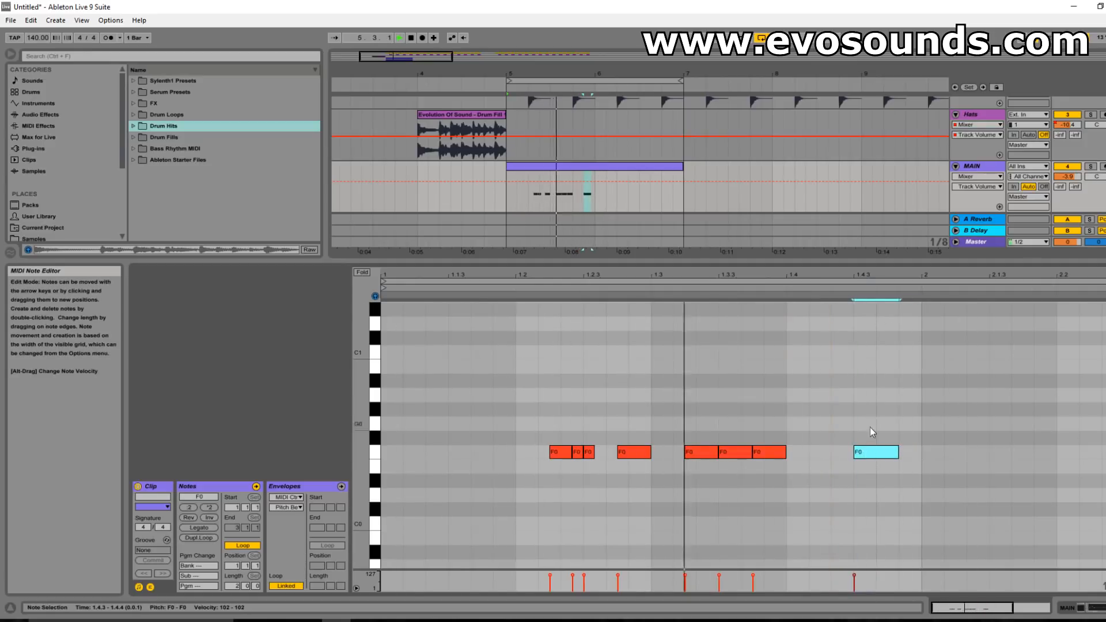
# - Duplicate the whole first-bar F0 pattern into the second bar and listen to it
pyautogui.moveTo(920, 272); pyautogui.dragTo(757, 272)
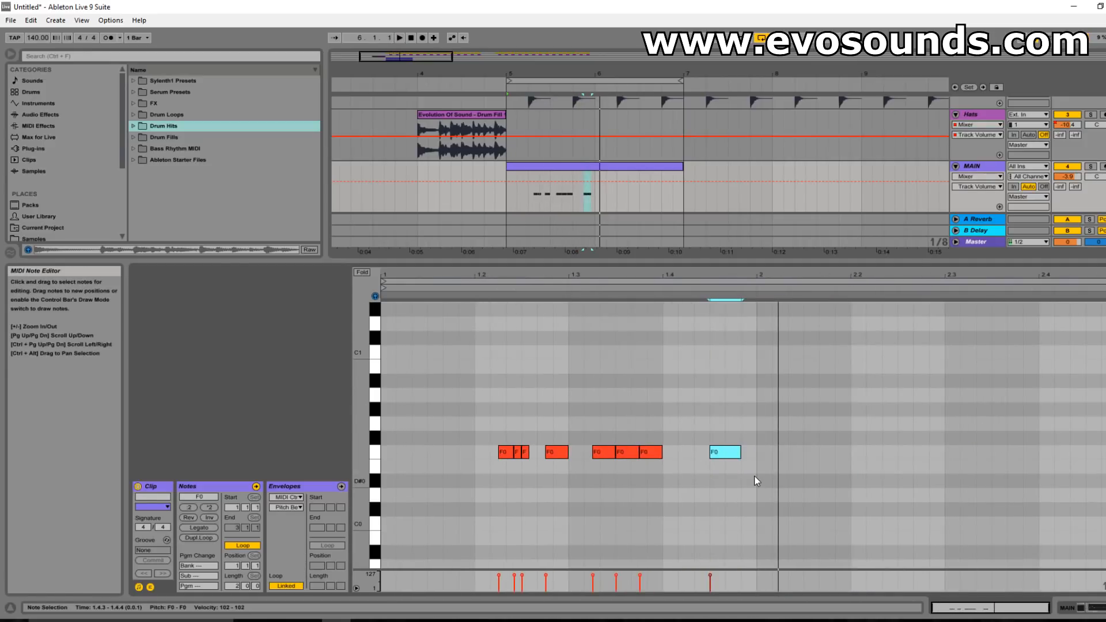
pyautogui.hotkey('ctrl', 'a')
pyautogui.hotkey('ctrl', 'd')
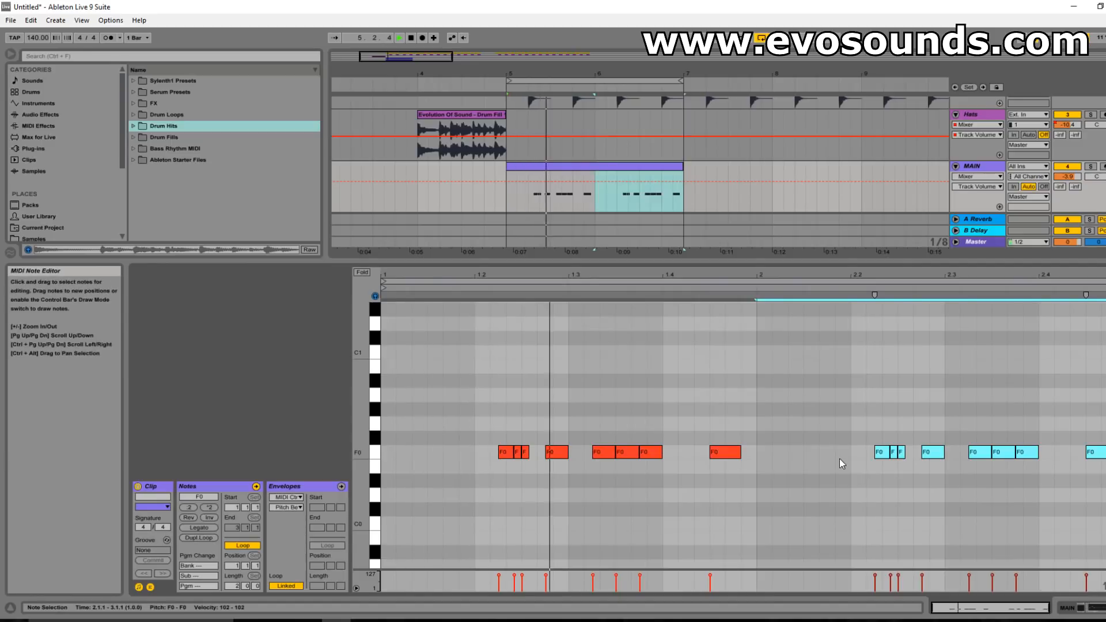
pyautogui.press('space')
# - Copy the four F0 notes of the second bar's beat 2 into its beat 1 and play back
pyautogui.moveTo(848, 468); pyautogui.dragTo(928, 454)
pyautogui.click(759, 459)
pyautogui.hotkey('ctrl', 'v')
pyautogui.press('space')
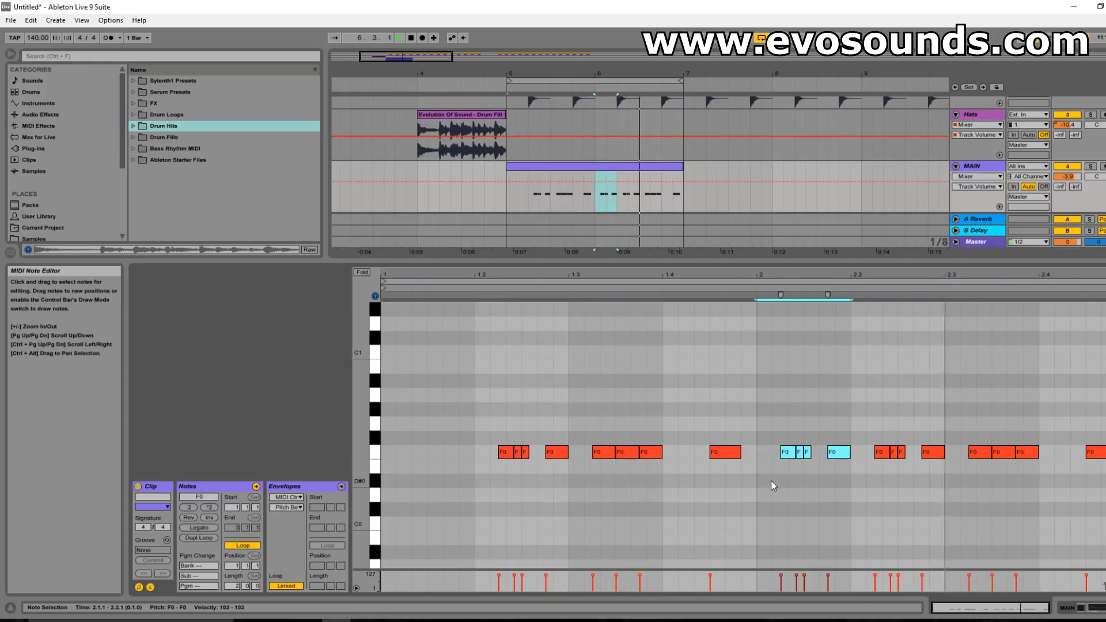
# - Try the pattern without the F0 note at 2.1.4 and undo the deletion
pyautogui.click(838, 454)
pyautogui.doubleClick(836, 455)
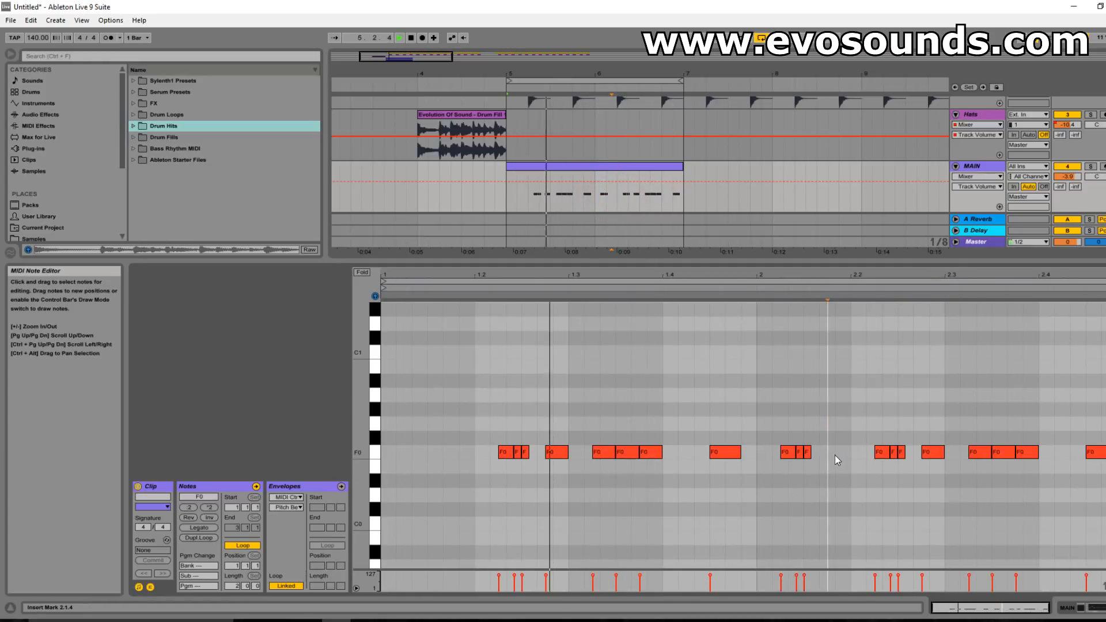
pyautogui.press('space')
pyautogui.hotkey('ctrl', 'z')
# - Delete the three adjoining F0 notes starting at 2.1.2 and play the pattern back
pyautogui.moveTo(791, 465); pyautogui.dragTo(806, 433)
pyautogui.press('Delete')
pyautogui.press('space')
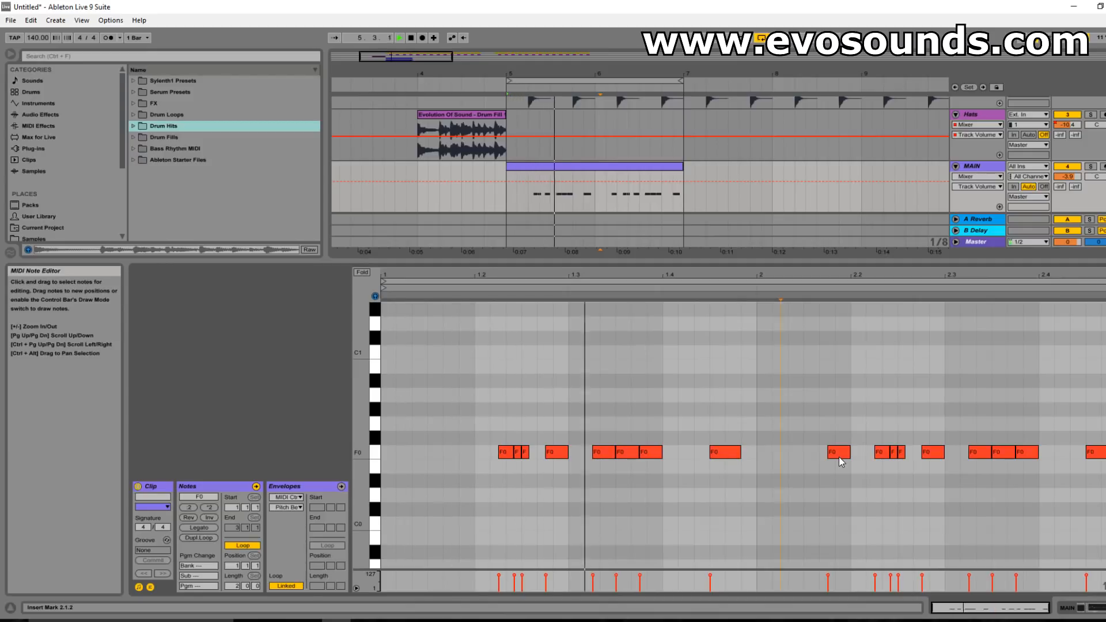
pyautogui.press('space')
# - Raise the F0 note at 1.3.3 by one octave to F1
pyautogui.scroll(2, 663, 464)
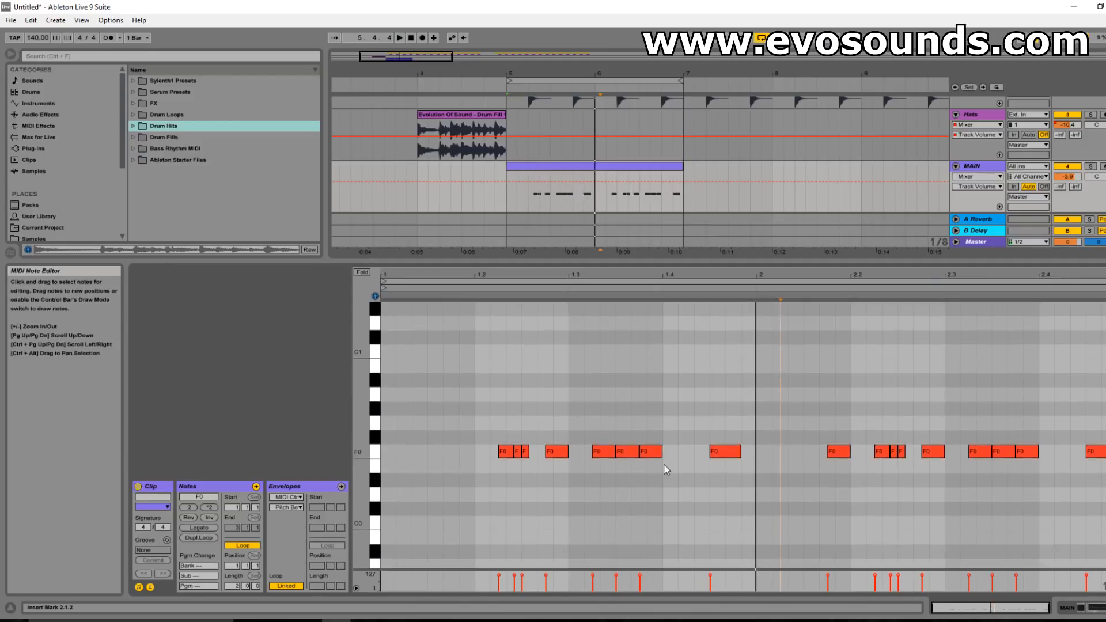
pyautogui.click(622, 472)
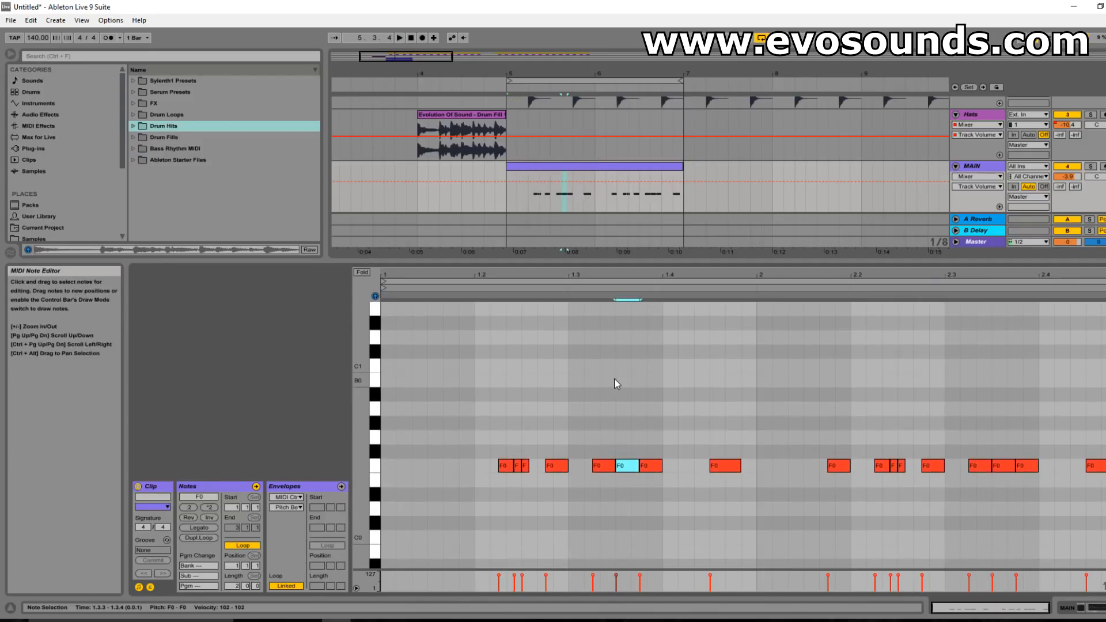
pyautogui.hotkey('shift', 'Up')
pyautogui.hotkey('shift', 'Up')
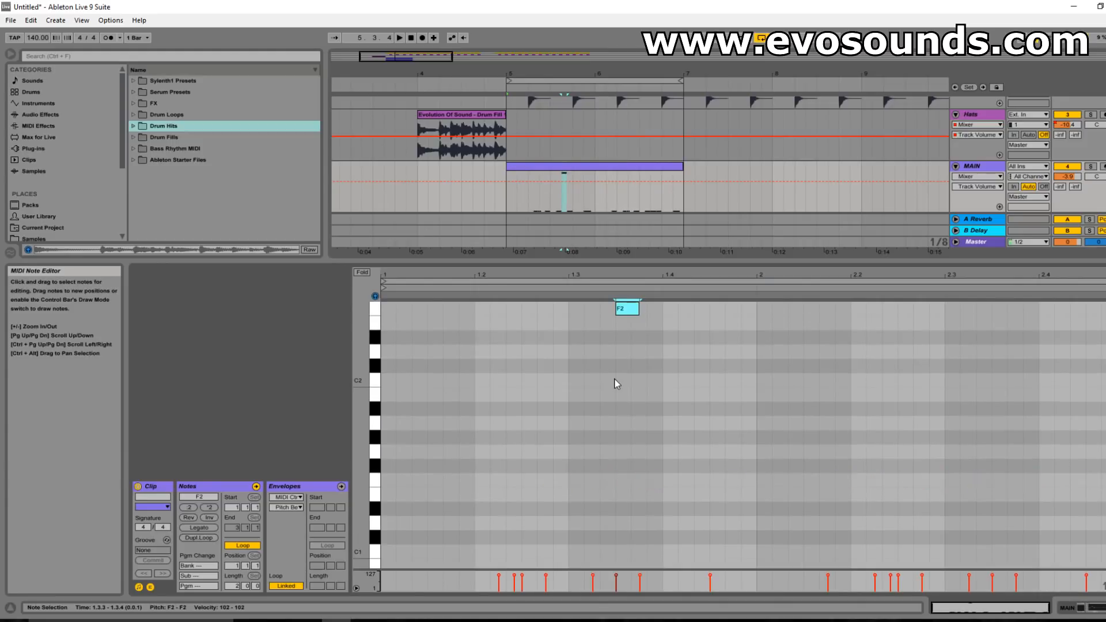
pyautogui.scroll(-5, 617, 384)
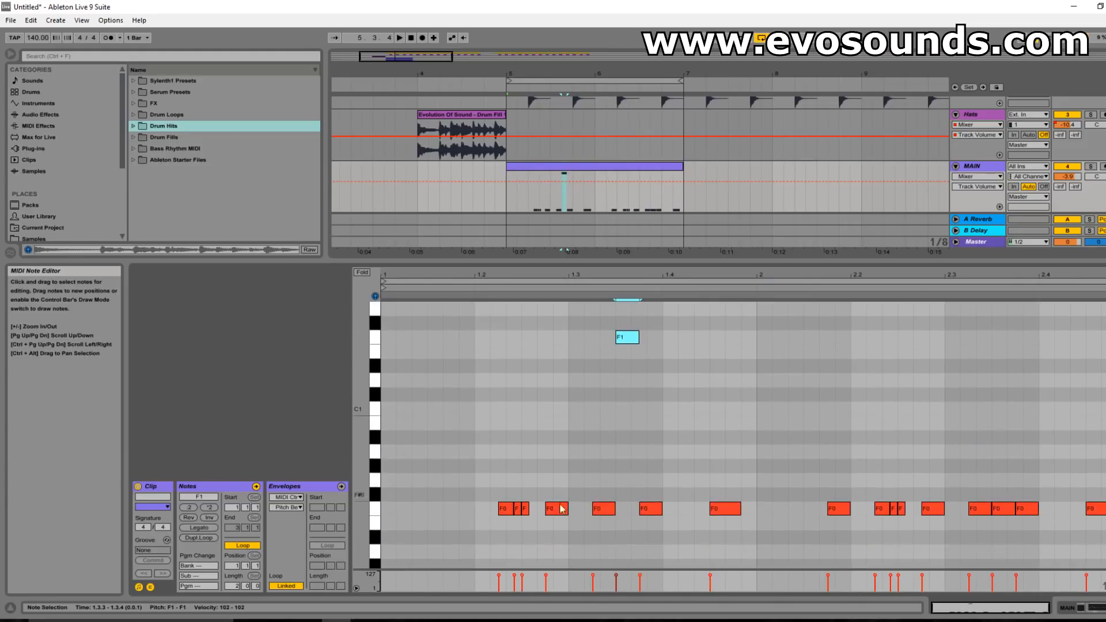
# - Try the note at 1.2.2 at F#1 during playback and return it to F0
pyautogui.click(506, 508)
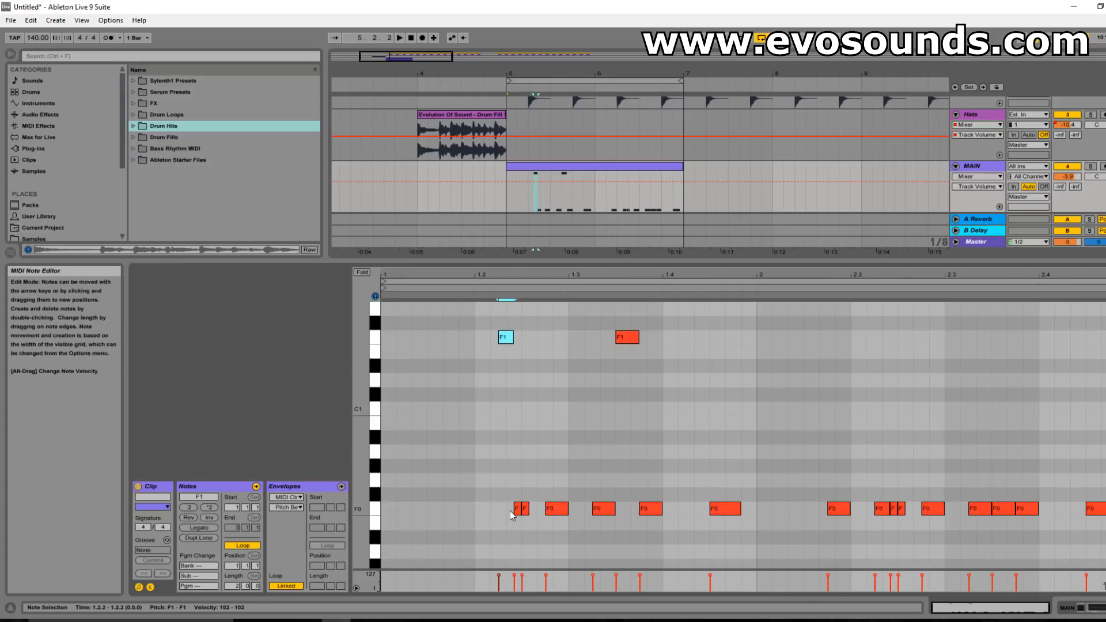
pyautogui.press('Up')
pyautogui.press('space')
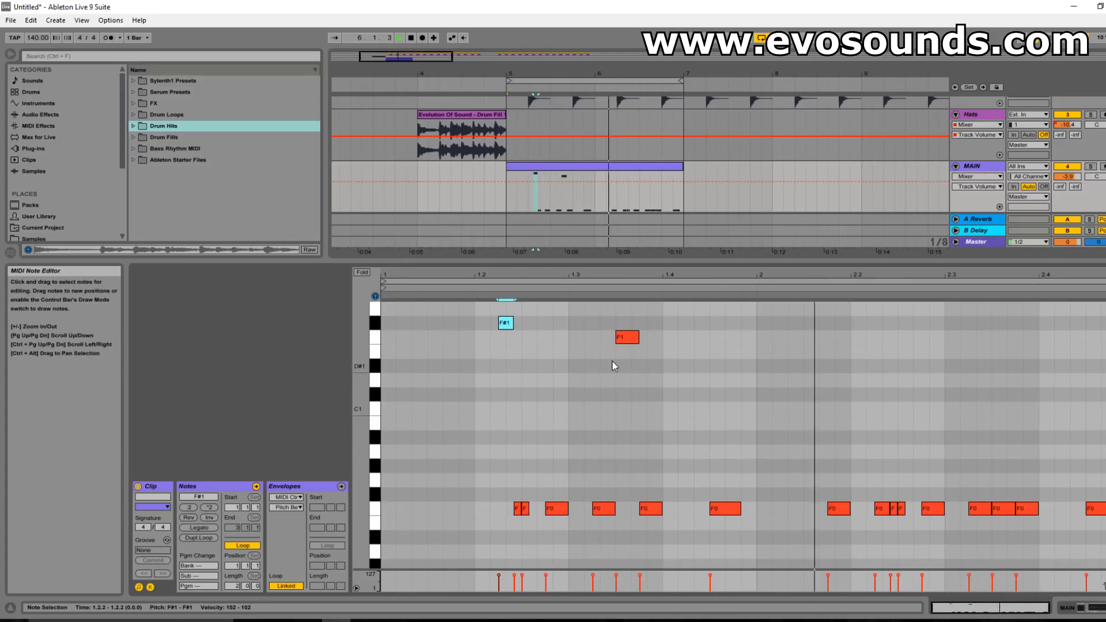
pyautogui.hotkey('shift', 'Down')
pyautogui.press('Down')
# - Raise the F0 note at 1.2.4 to F#1 and play the pattern back
pyautogui.click(553, 512)
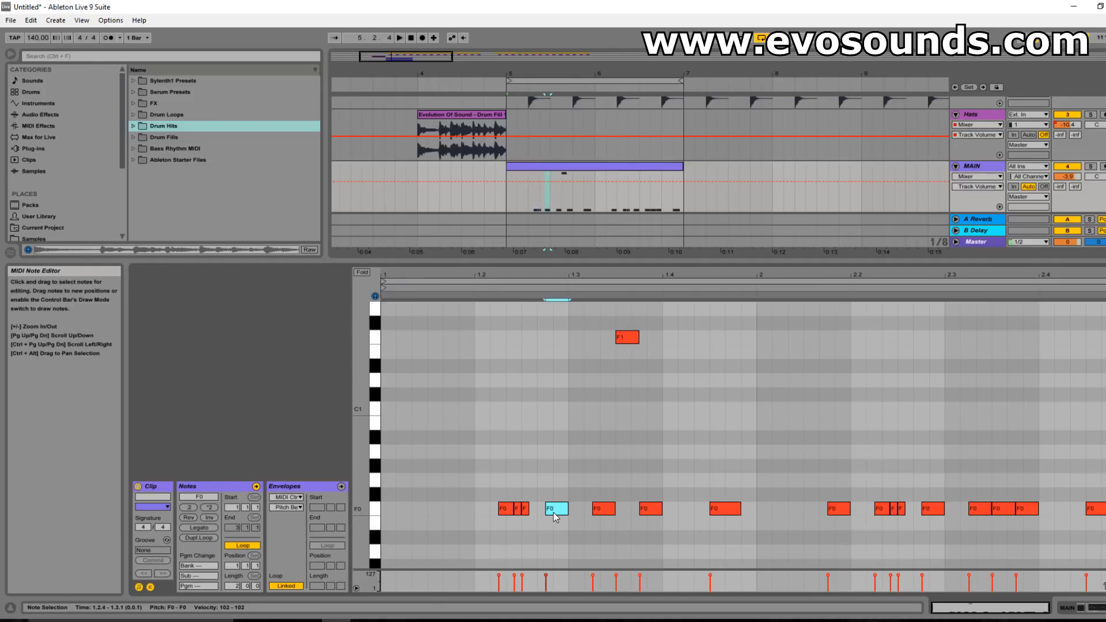
pyautogui.press('Up')
pyautogui.press('Down')
pyautogui.press('Up')
pyautogui.press('space')
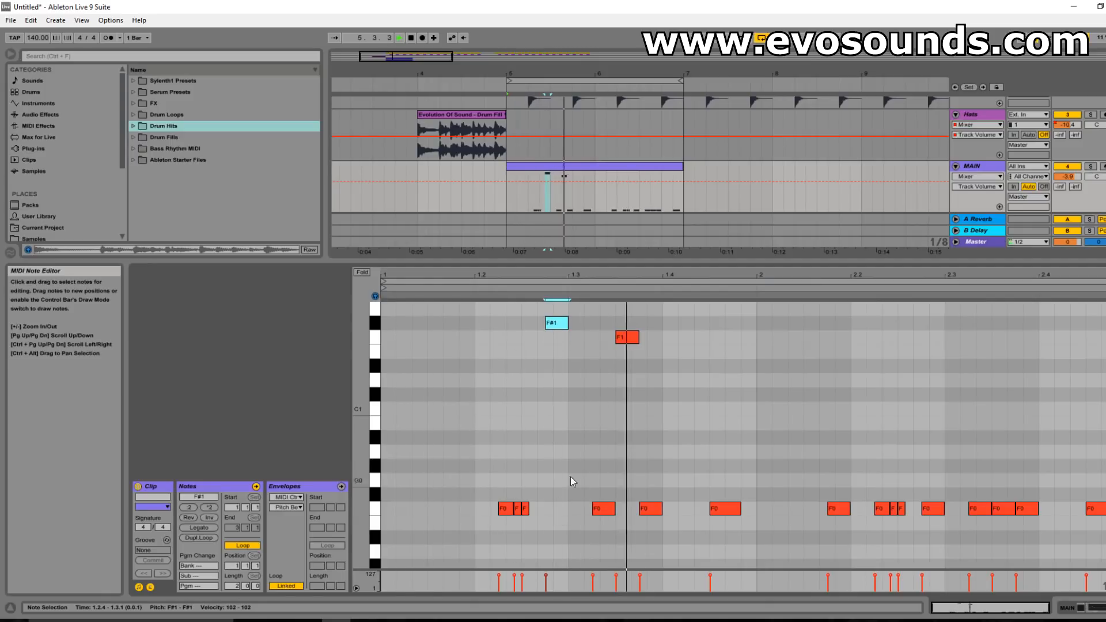
# - Raise the F0 note at 1.4.3 to F#1 and listen to the pattern
pyautogui.click(737, 507)
pyautogui.press('space')
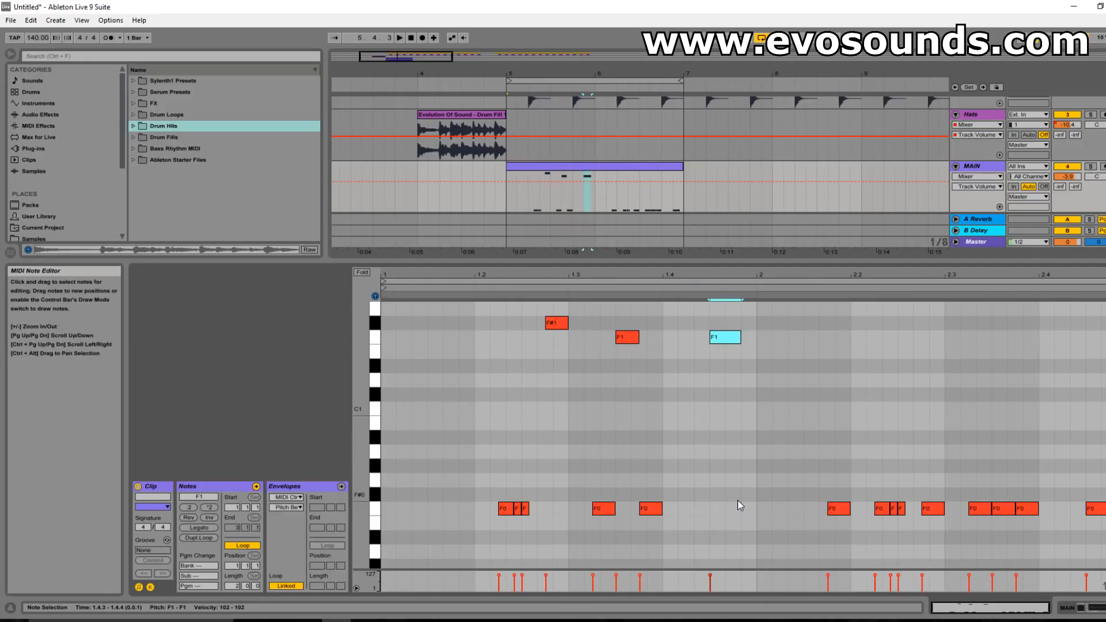
pyautogui.press('space')
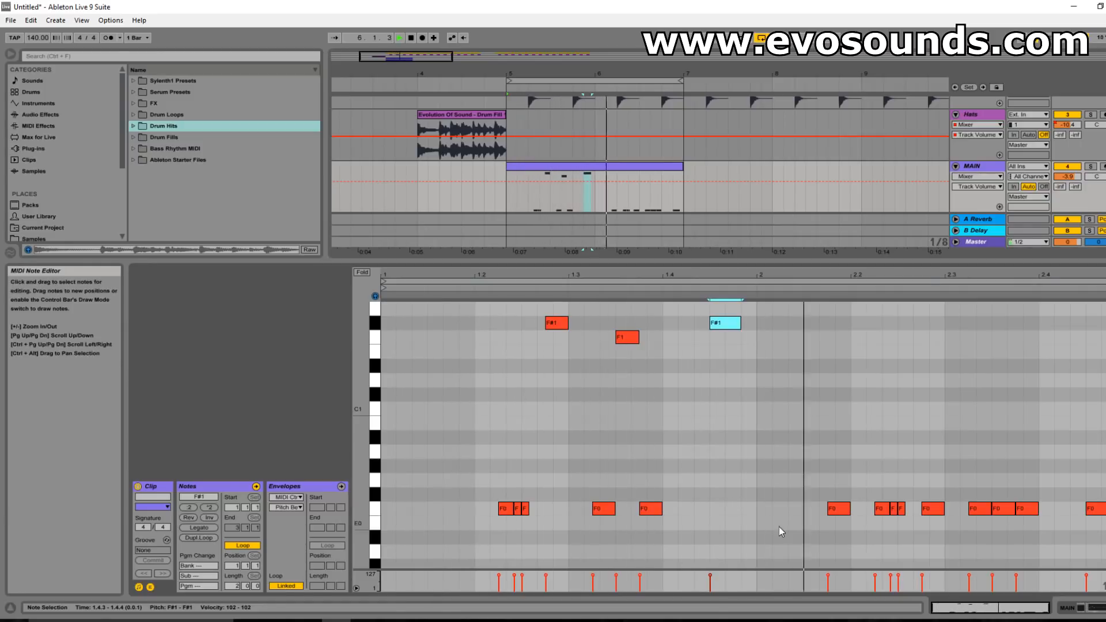
# - Lengthen the F0 note at 2.1.4 backwards so it starts at 2.1.3
pyautogui.click(841, 509)
pyautogui.press('space')
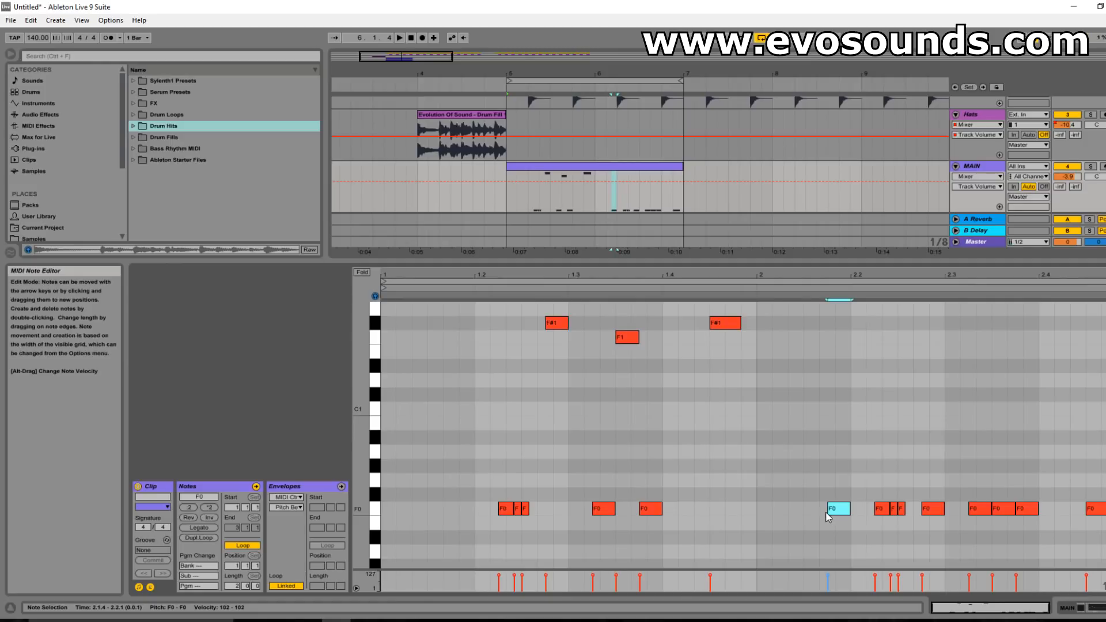
pyautogui.moveTo(820, 512); pyautogui.dragTo(801, 509)
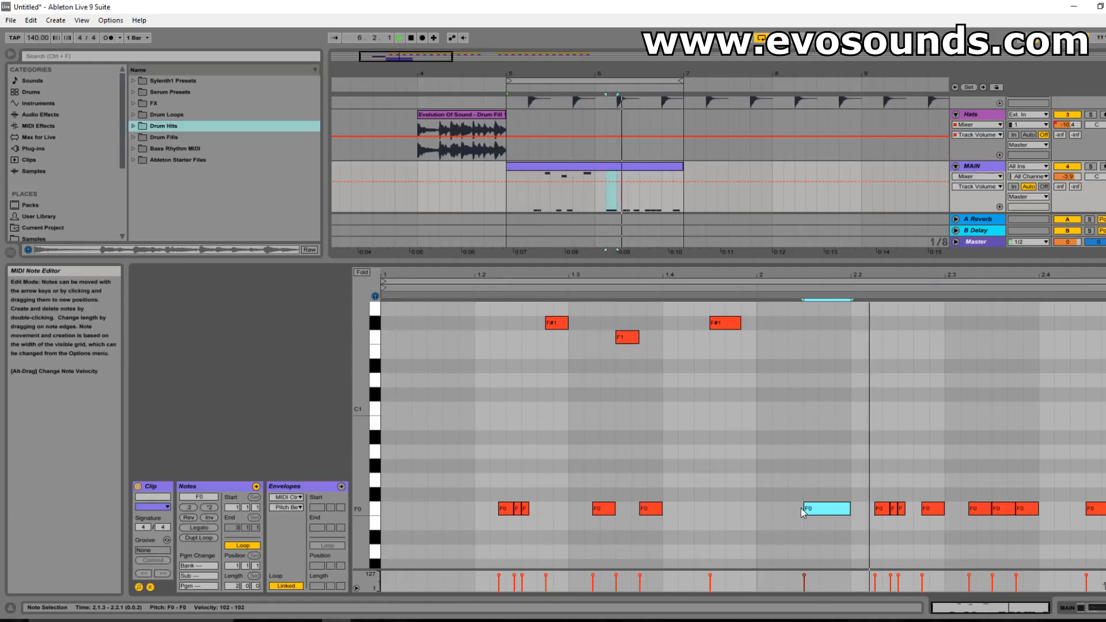
# - Raise the second-bar notes at 2.2.4 to F#1, at 2.3.4 to D#1 and at 2.4.3 to F1
pyautogui.click(936, 513)
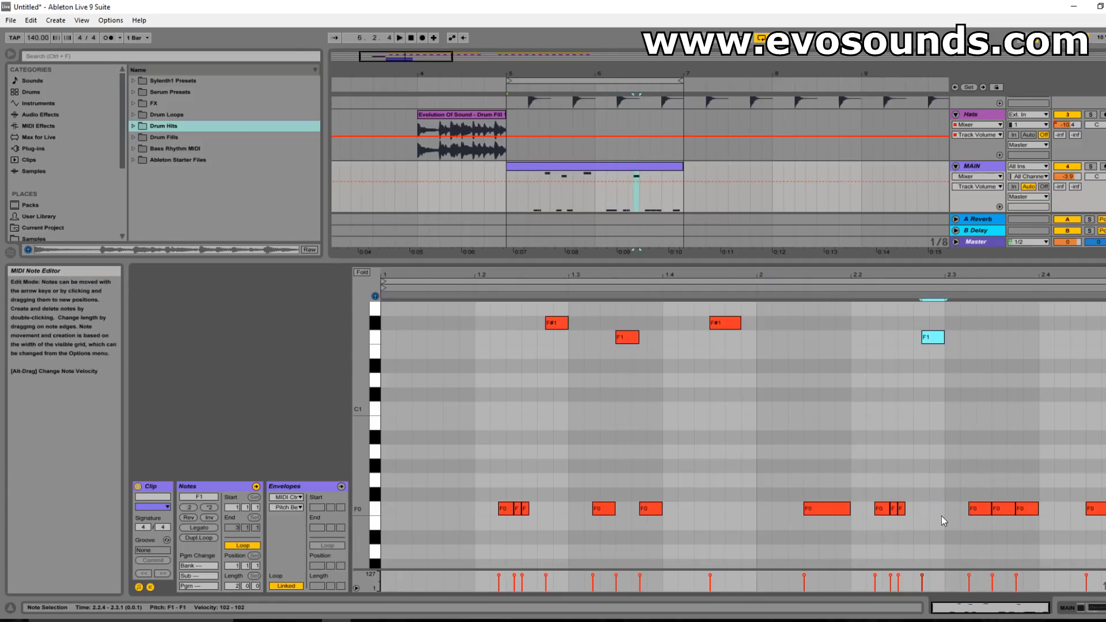
pyautogui.press('Up')
pyautogui.moveTo(1031, 509); pyautogui.dragTo(1031, 438)
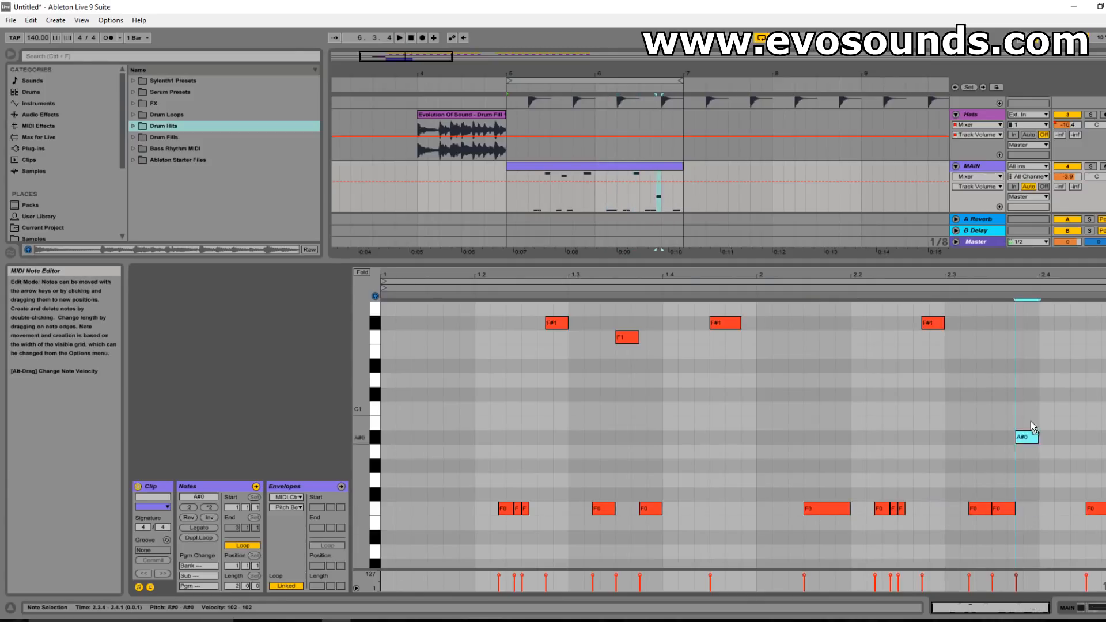
pyautogui.moveTo(1097, 510); pyautogui.dragTo(1096, 458)
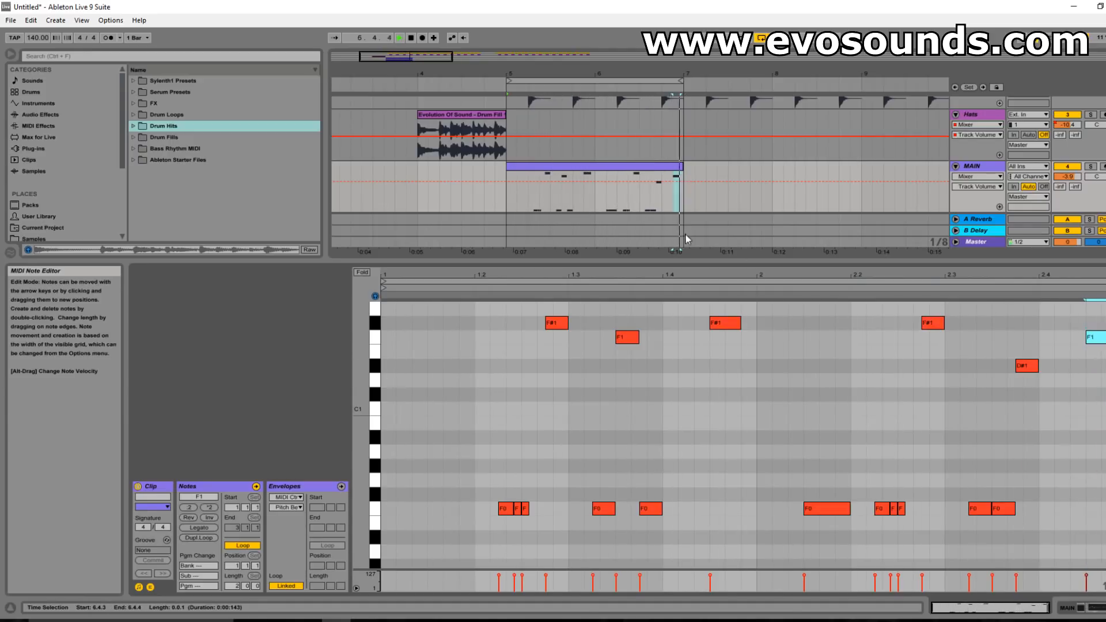
# - Solo the SHOT track and open its MIDI clip with only the pitch bend envelope displayed
pyautogui.click(583, 166)
pyautogui.moveTo(649, 262); pyautogui.dragTo(650, 348)
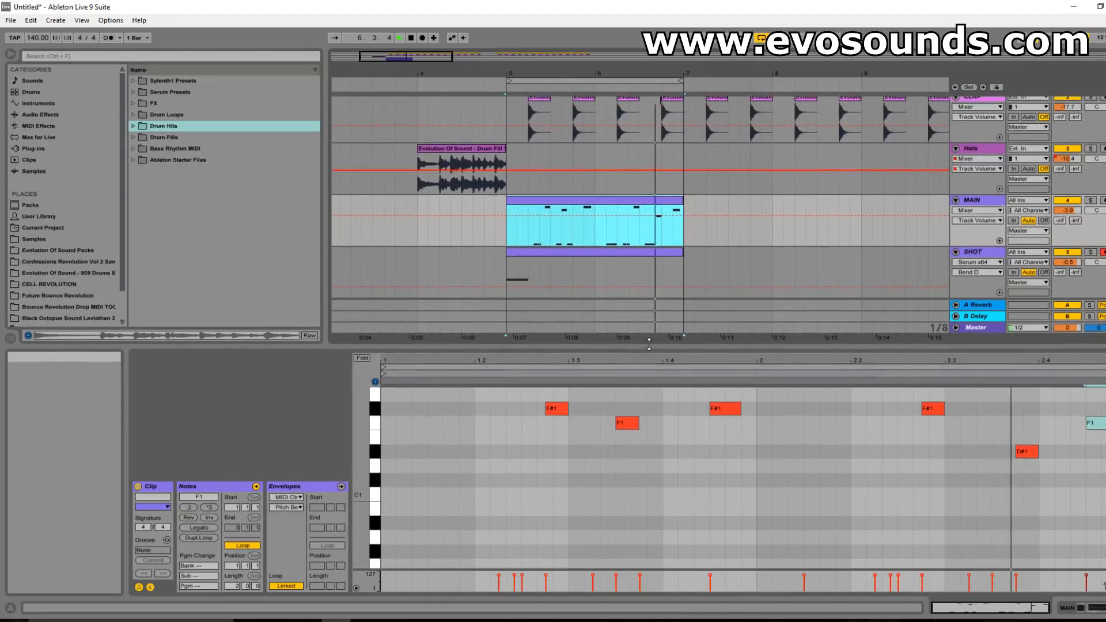
pyautogui.click(588, 263)
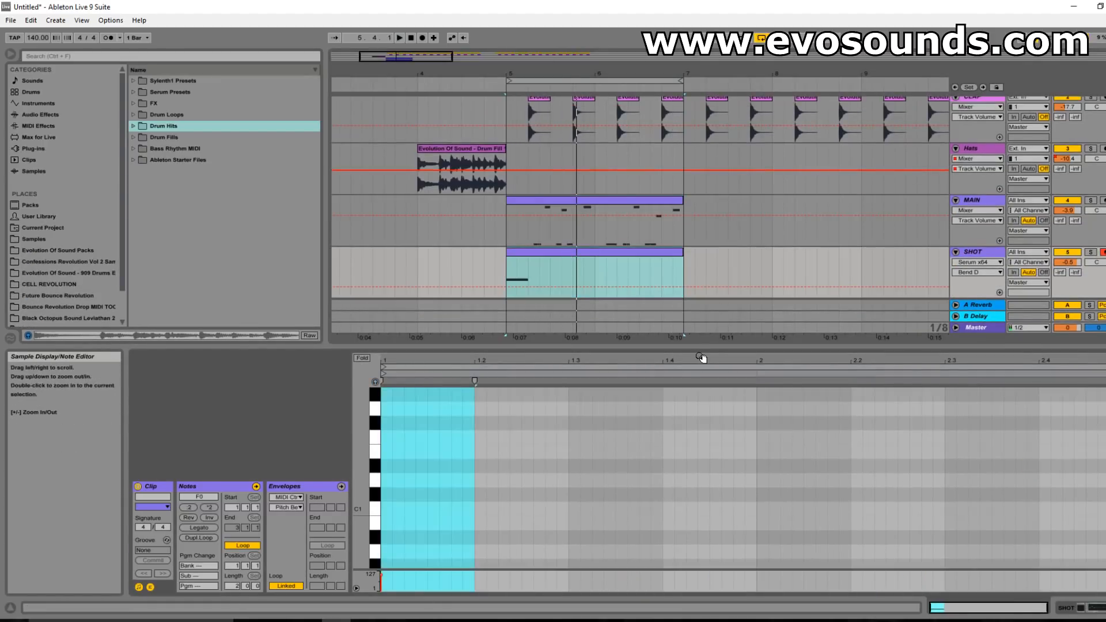
pyautogui.moveTo(701, 358); pyautogui.dragTo(701, 262)
pyautogui.click(1090, 167)
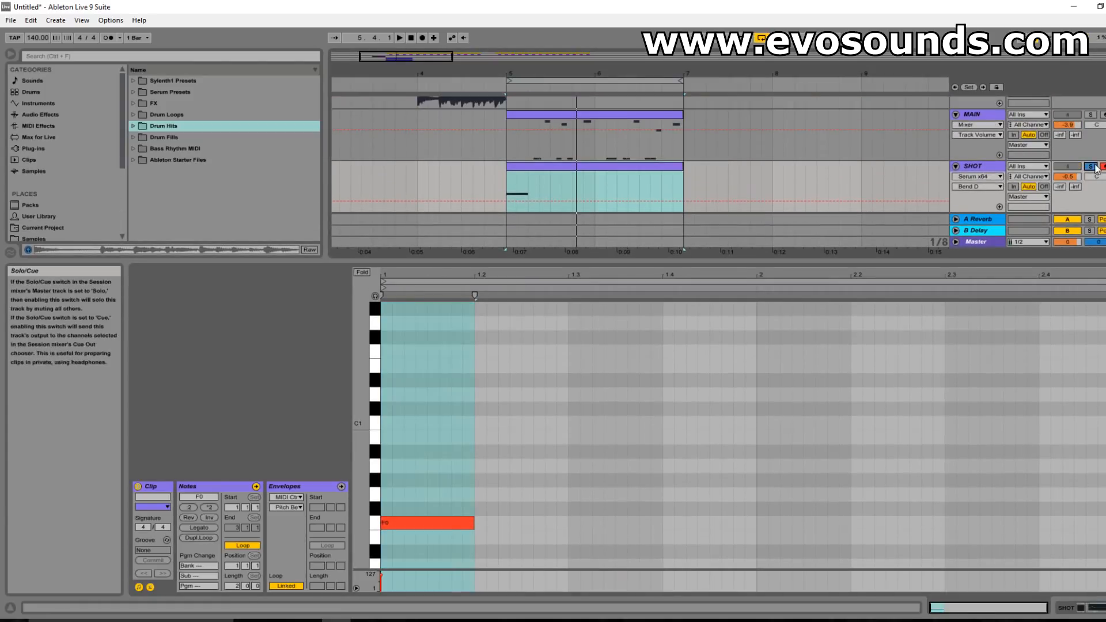
pyautogui.click(140, 586)
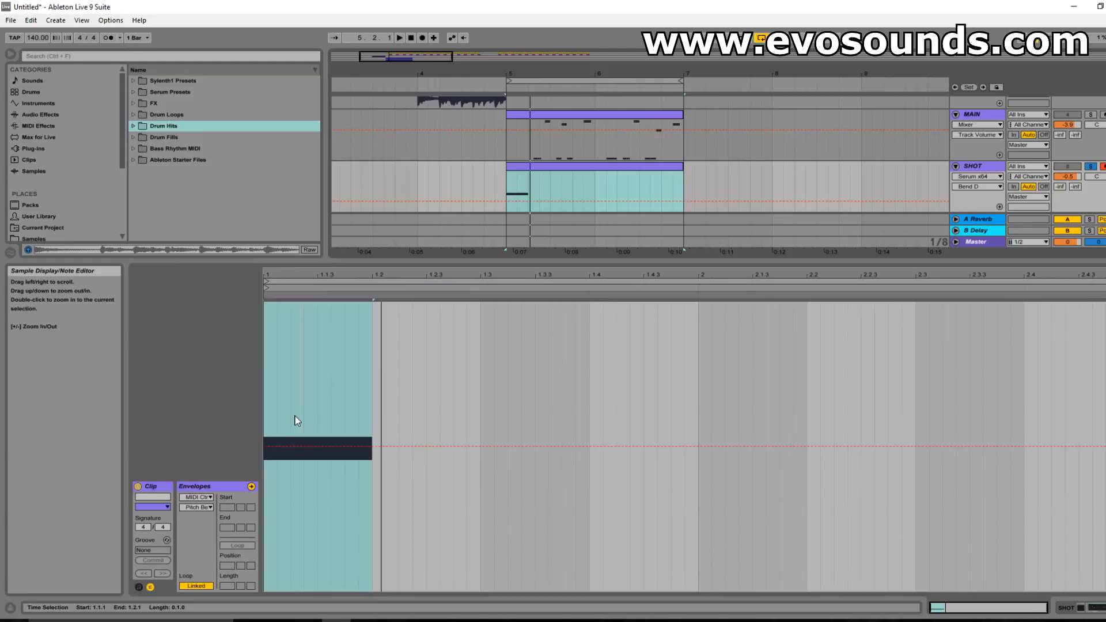
# - Draw a pitch bend on the SHOT clip that rises to the maximum mid-note and returns to zero at the note's end, and listen
pyautogui.click(267, 447)
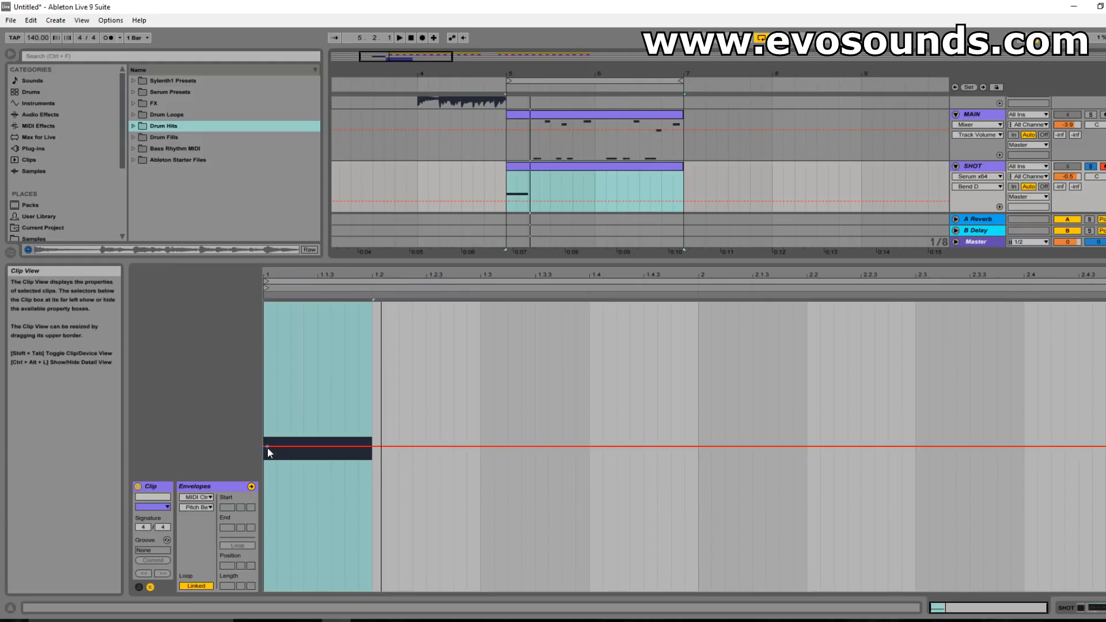
pyautogui.click(304, 429)
pyautogui.moveTo(324, 446); pyautogui.dragTo(371, 448)
pyautogui.press('space')
pyautogui.press('space')
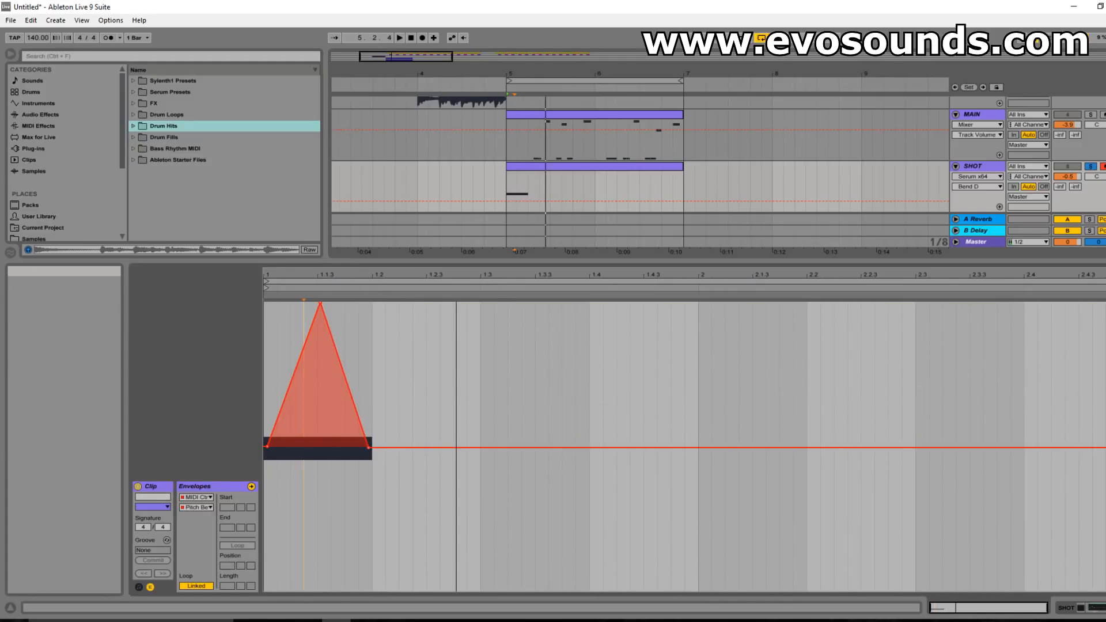
# - Turn off solo on the SHOT track and play the loop with the other tracks
pyautogui.click(1090, 176)
pyautogui.click(1090, 167)
pyautogui.press('space')
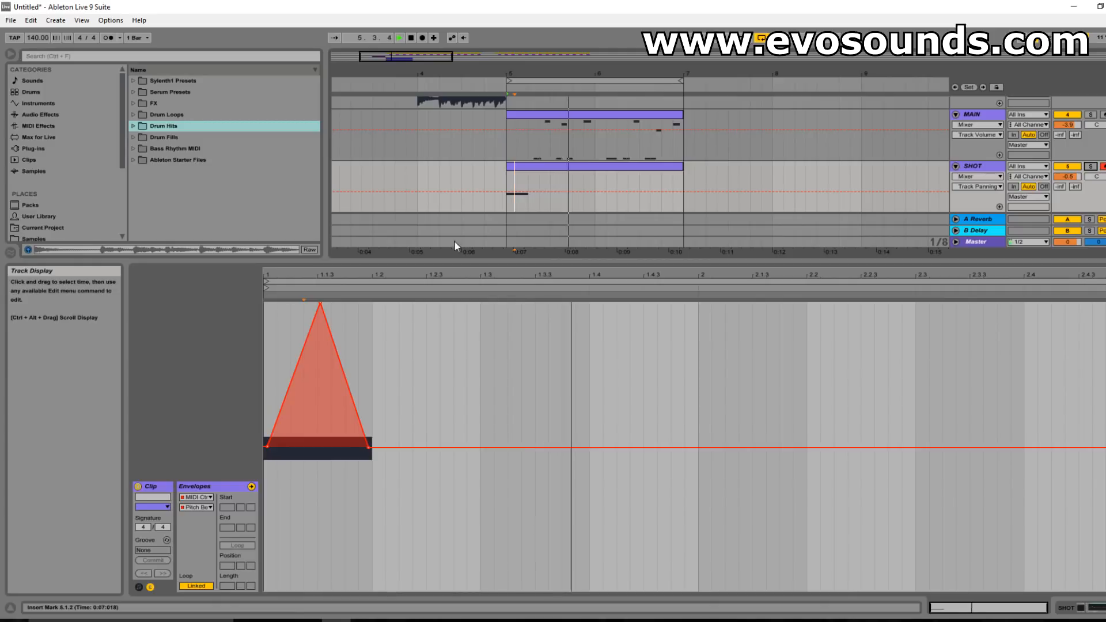
# - Move the pitch bend's peak to the note's end slightly below zero, listen, and switch to the clip's note view
pyautogui.moveTo(320, 302); pyautogui.dragTo(368, 479)
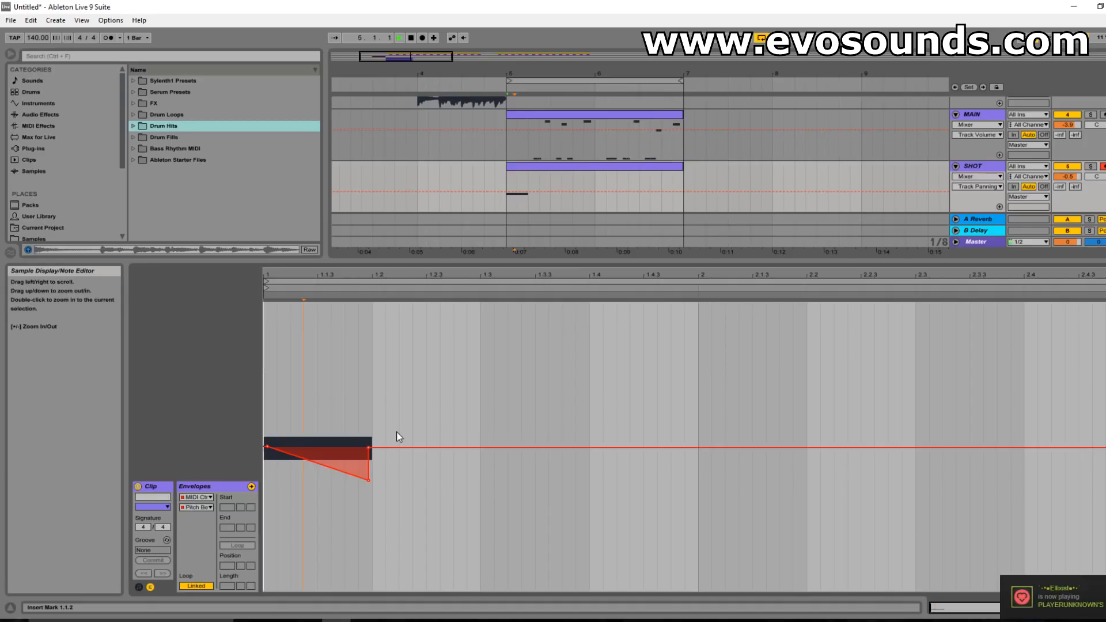
pyautogui.press('space')
pyautogui.click(140, 588)
pyautogui.click(140, 587)
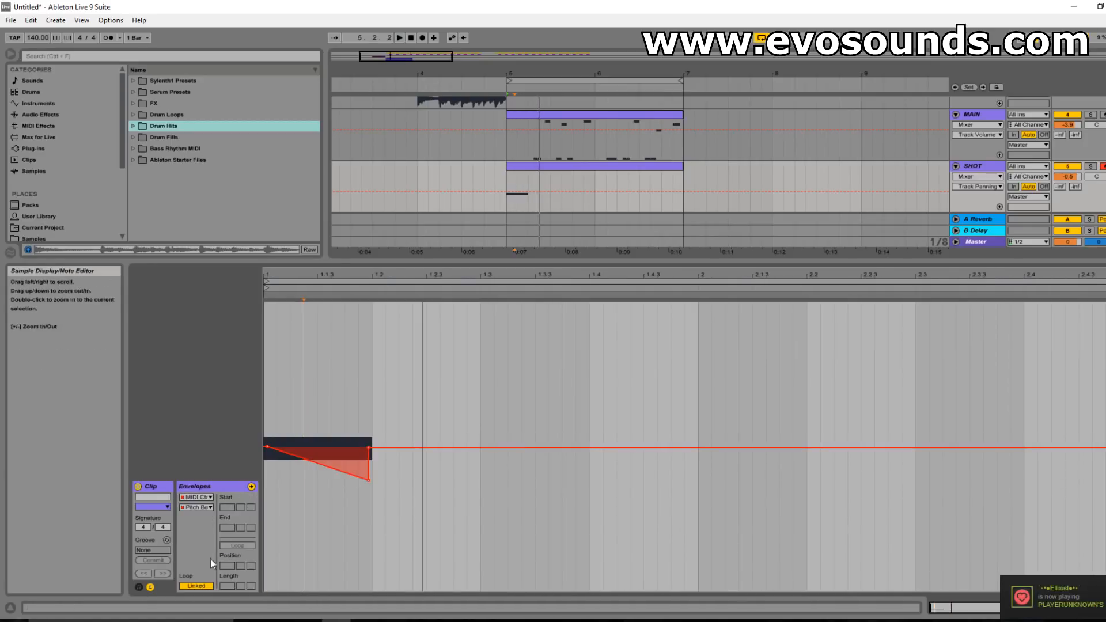
pyautogui.click(138, 586)
pyautogui.moveTo(486, 407); pyautogui.dragTo(435, 569)
pyautogui.scroll(-5, 516, 513)
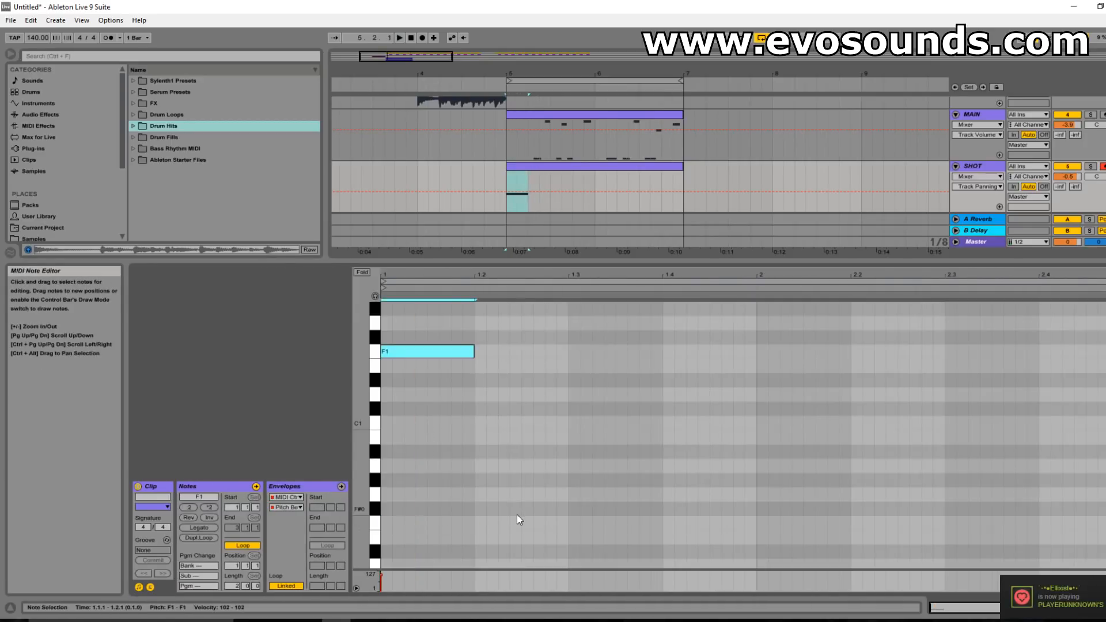
# - Deepen the SHOT clip's pitch bend so it falls to the maximum downward value at the note's end, and listen
pyautogui.click(149, 586)
pyautogui.click(461, 498)
pyautogui.moveTo(450, 482); pyautogui.dragTo(448, 591)
pyautogui.press('space')
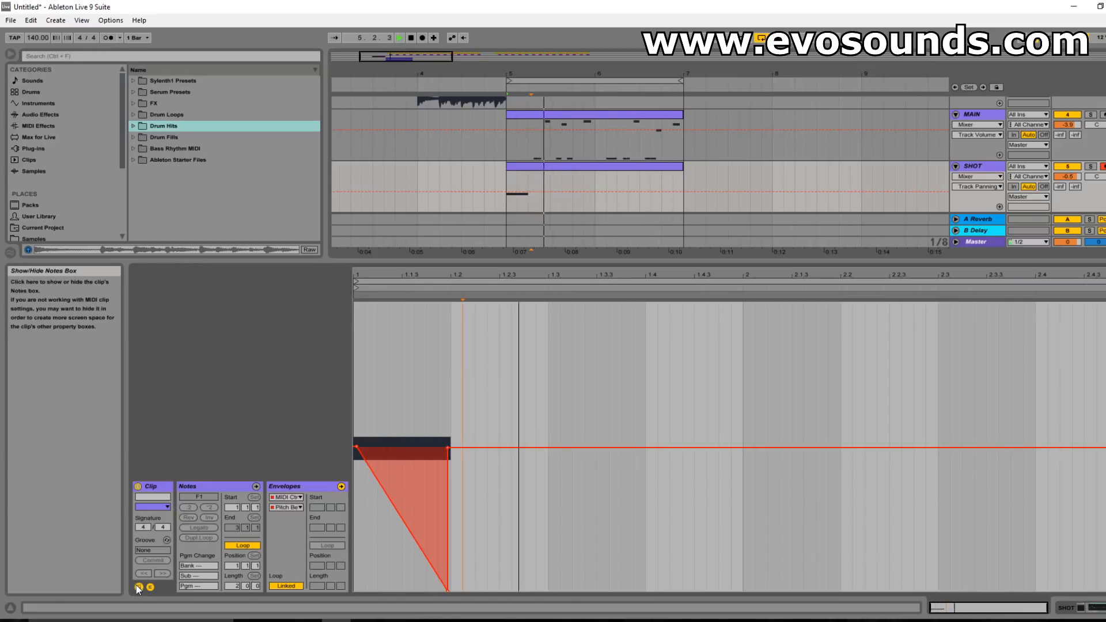
pyautogui.click(151, 587)
pyautogui.press('space')
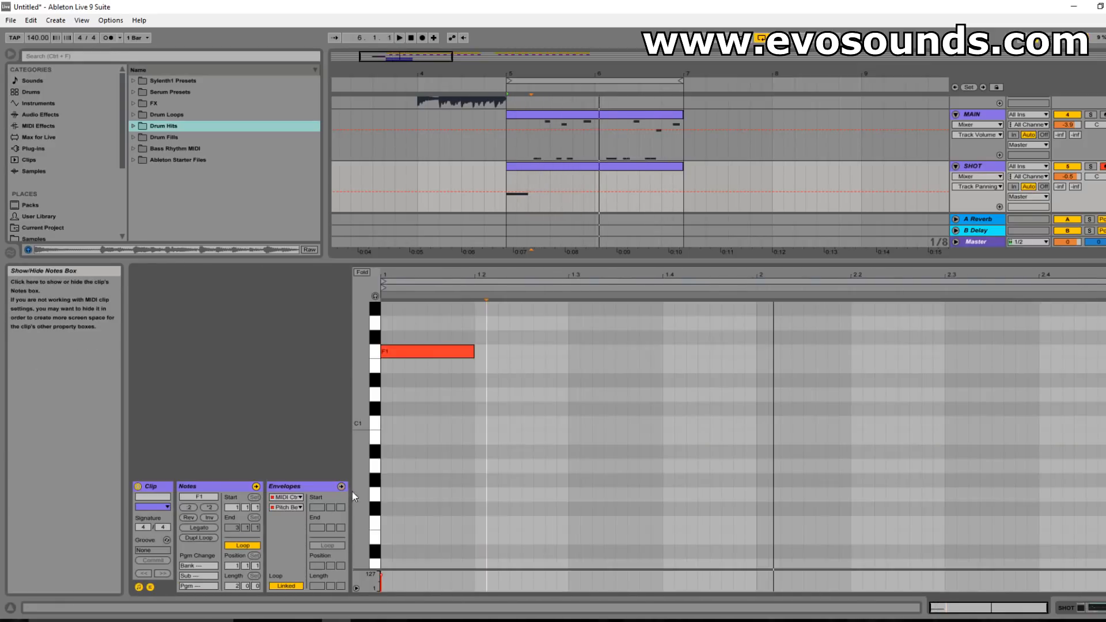
# - Delete all pitch bend breakpoints from the SHOT clip's envelope
pyautogui.click(150, 586)
pyautogui.moveTo(548, 562); pyautogui.dragTo(344, 372)
pyautogui.press('Delete')
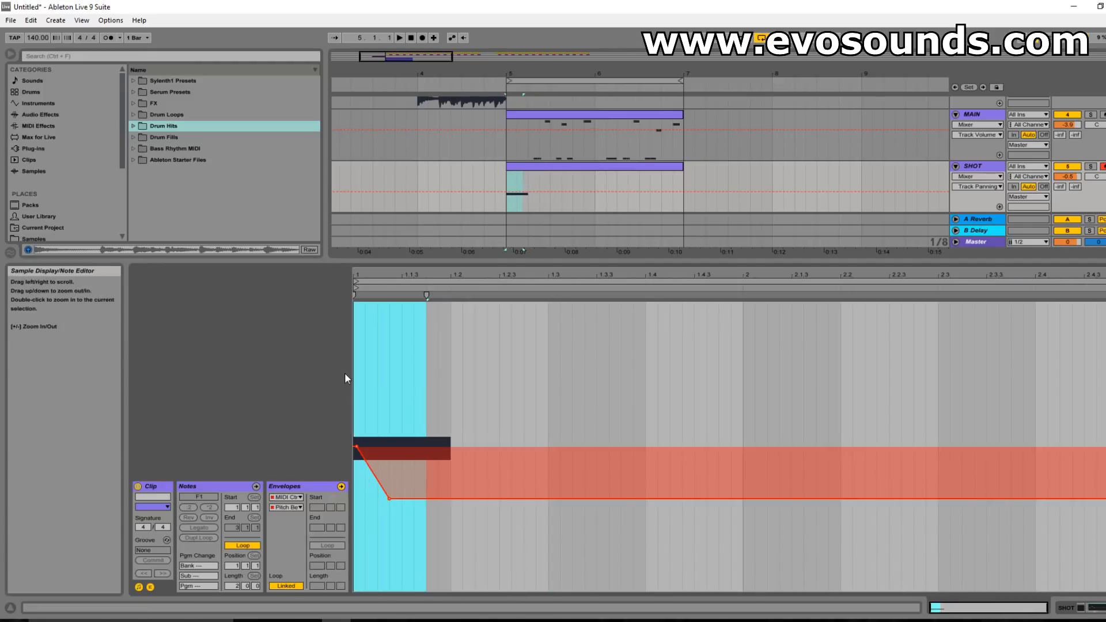
pyautogui.press('Delete')
# - Open the MAIN clip and delete all of its notes
pyautogui.click(514, 168)
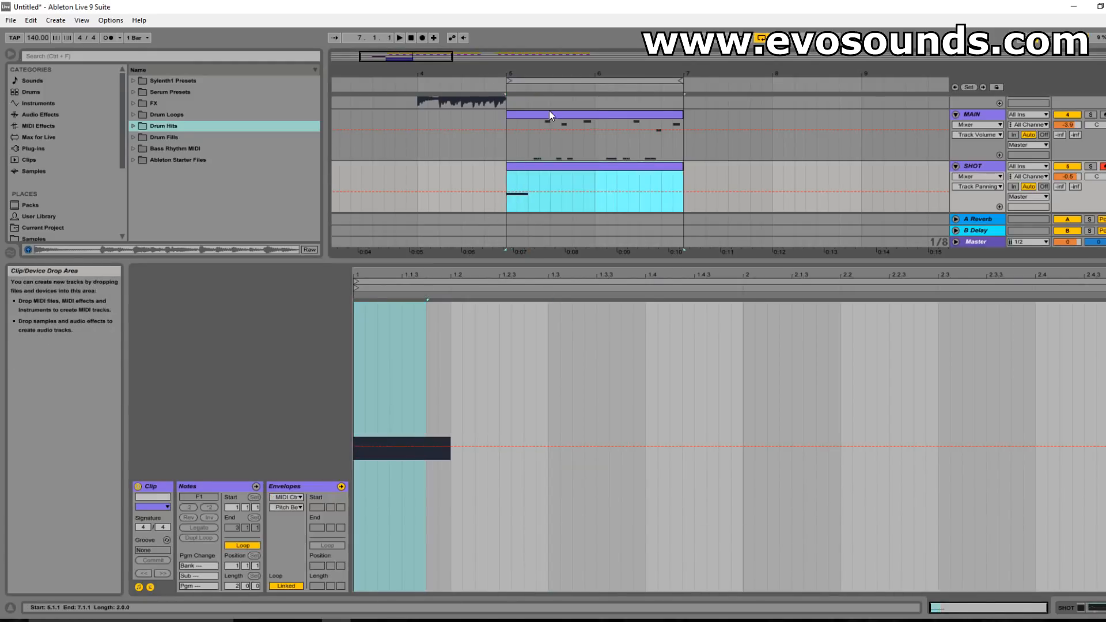
pyautogui.click(549, 113)
pyautogui.click(480, 488)
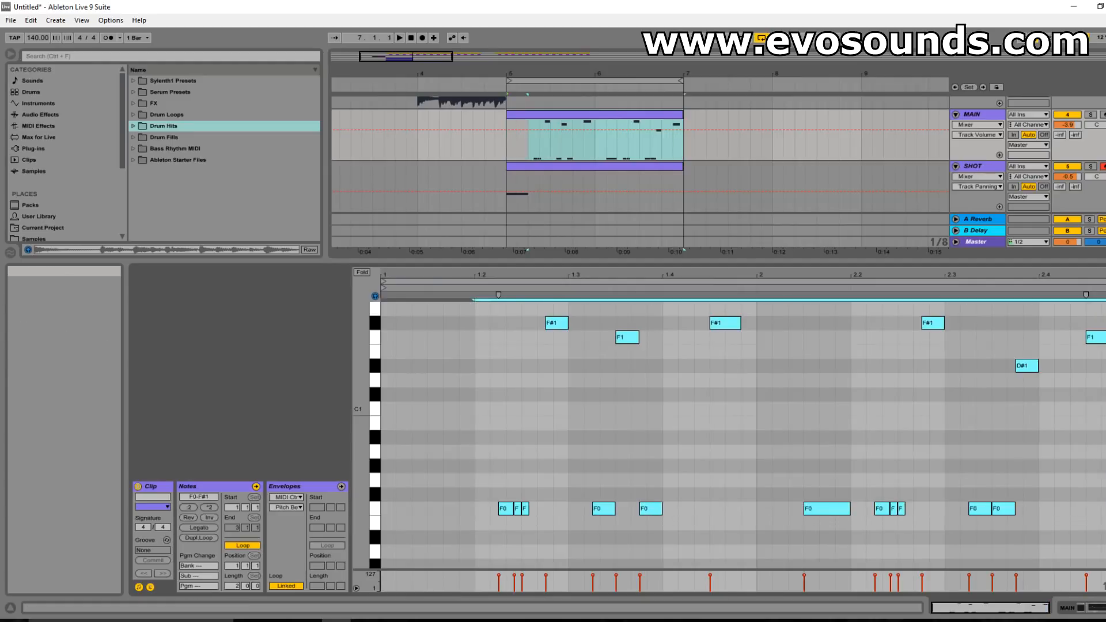
pyautogui.hotkey('ctrl', 'a')
pyautogui.press('Delete')
# - Turn off the triplet grid in the MAIN clip's note editor
pyautogui.click(536, 163)
pyautogui.click(544, 119)
pyautogui.rightClick(447, 472)
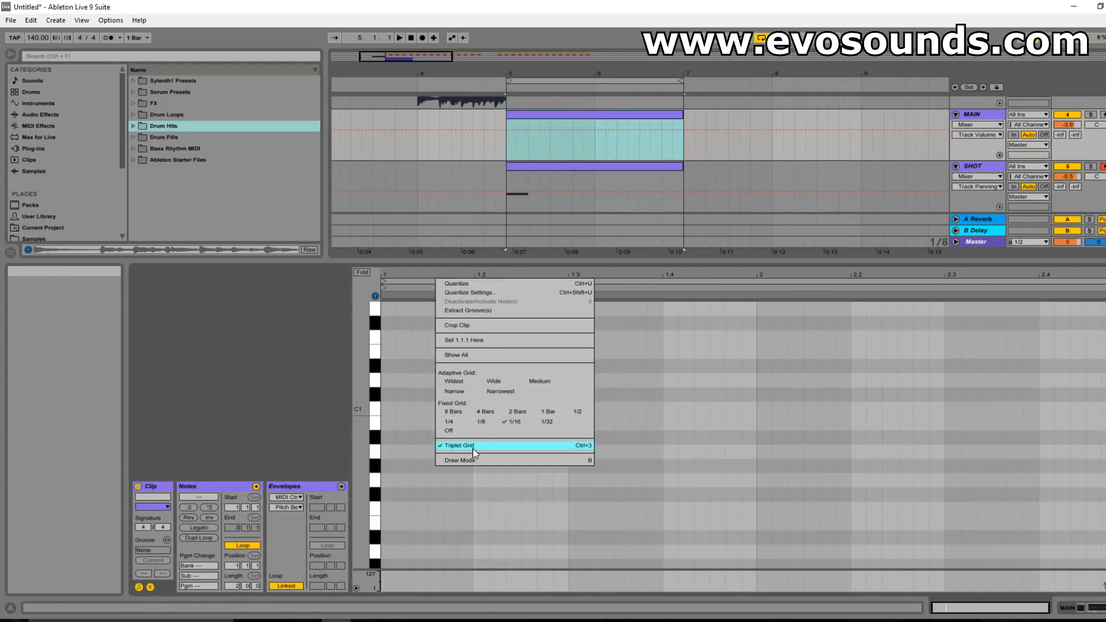
pyautogui.click(510, 446)
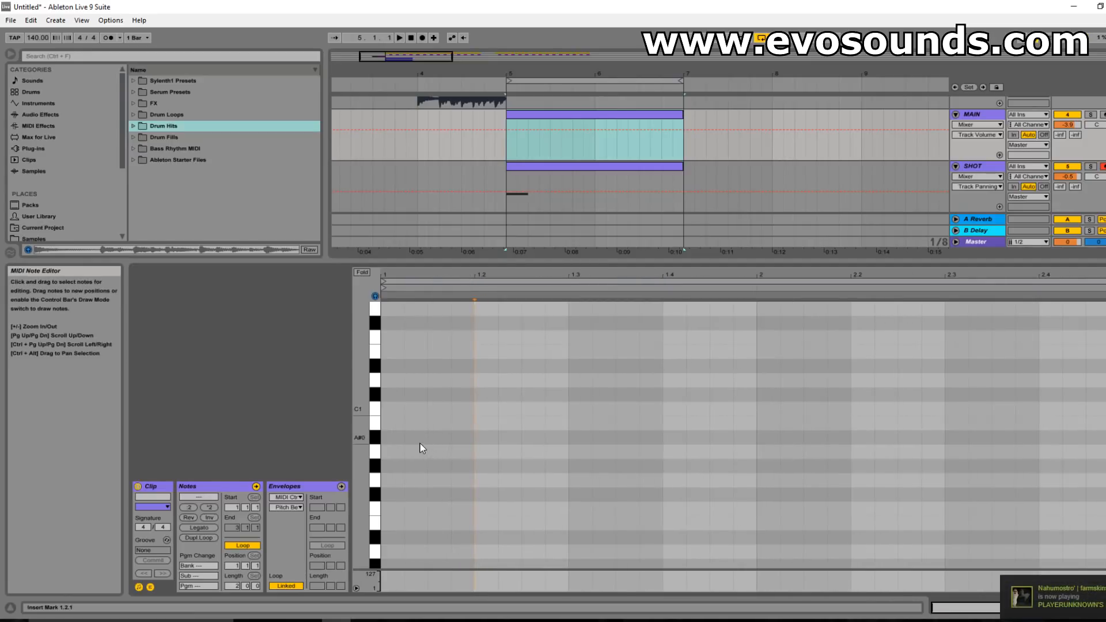
# - Place three consecutive sixteenth F0 notes at 1.2.2, 1.2.3 and 1.2.4 in the MAIN clip
pyautogui.scroll(-1, 426, 461)
pyautogui.click(426, 492)
pyautogui.moveTo(425, 495); pyautogui.dragTo(438, 490)
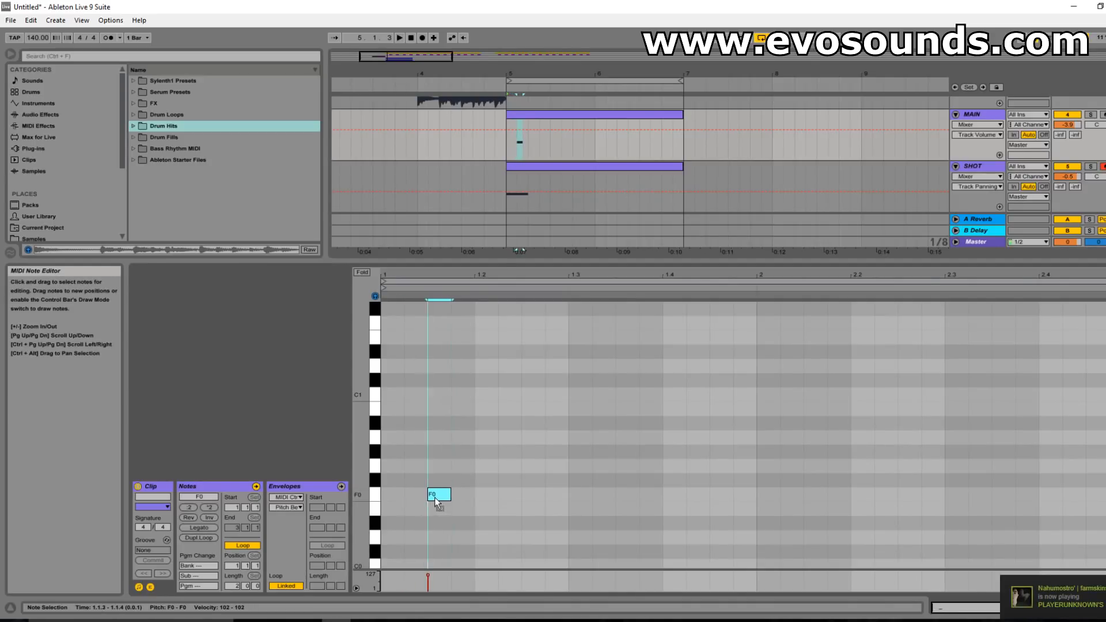
pyautogui.press('space')
pyautogui.press('space')
pyautogui.click(447, 515)
pyautogui.moveTo(470, 504); pyautogui.dragTo(537, 494)
pyautogui.press('space')
pyautogui.press('space')
pyautogui.press('space')
pyautogui.click(533, 496)
pyautogui.moveTo(533, 495); pyautogui.dragTo(507, 491)
pyautogui.press('space')
# - Add three F0 notes, each two sixteenths long, at 1.3.2, 1.3.4 and 1.4.3
pyautogui.click(562, 496)
pyautogui.moveTo(582, 497); pyautogui.dragTo(632, 501)
pyautogui.click(653, 503)
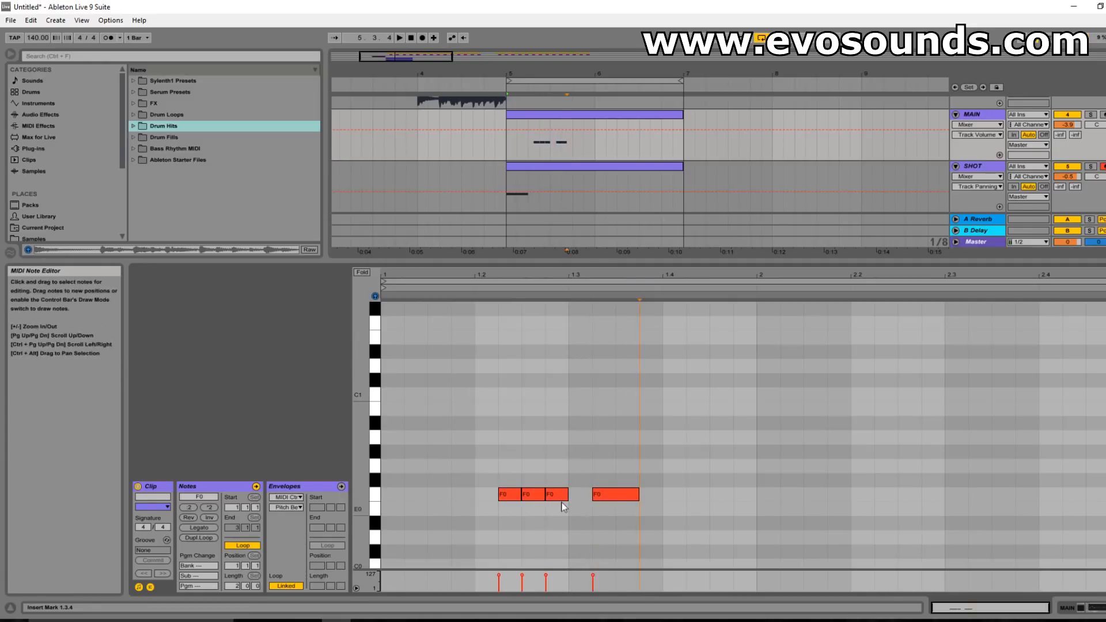
pyautogui.press('space')
pyautogui.moveTo(616, 495); pyautogui.dragTo(664, 505)
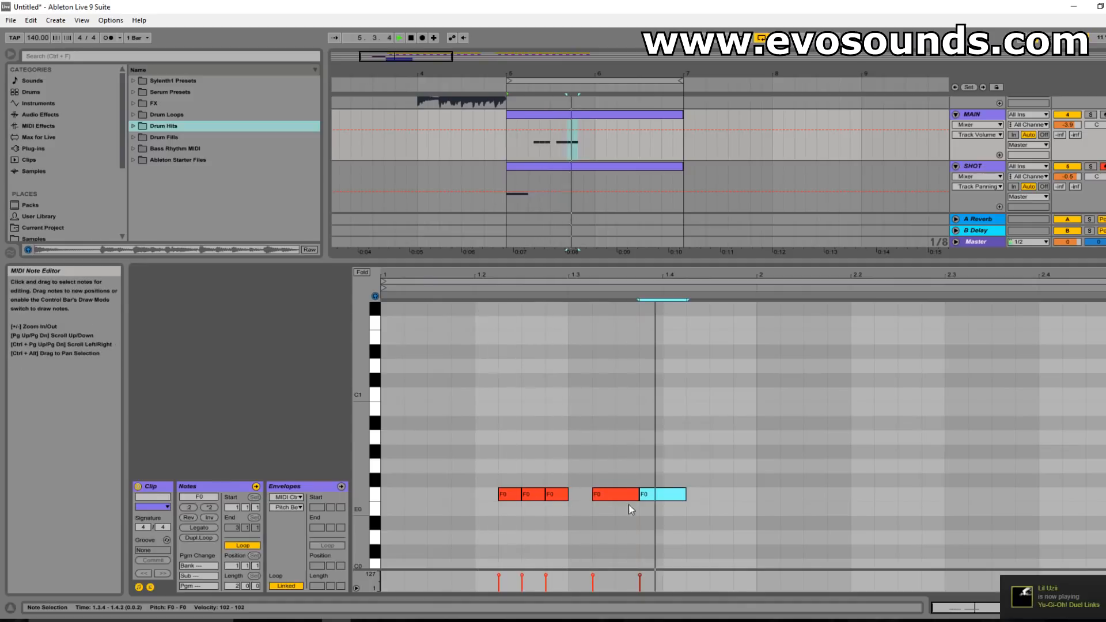
pyautogui.hotkey('ctrl', 'd')
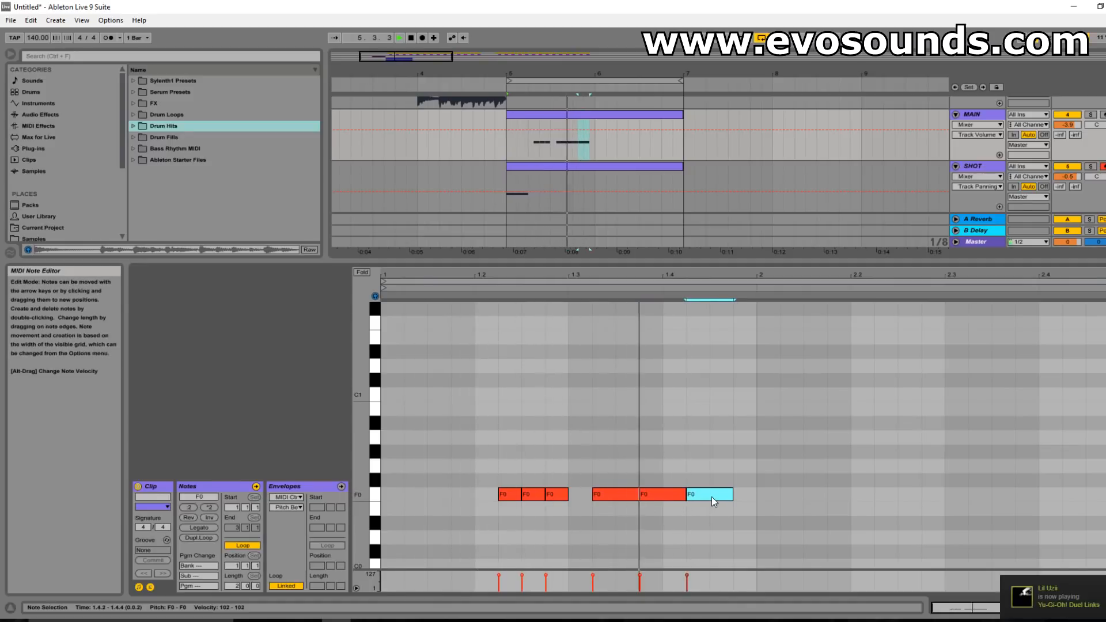
pyautogui.moveTo(710, 497); pyautogui.dragTo(731, 499)
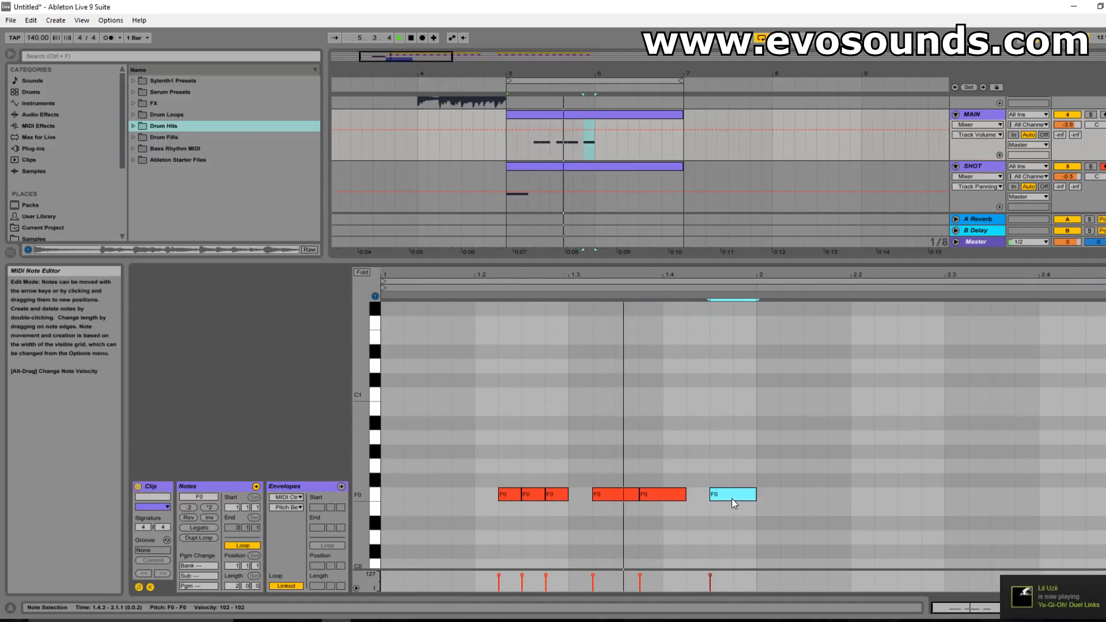
pyautogui.press('space')
# - Duplicate the whole first-bar pattern into the second bar and listen
pyautogui.hotkey('ctrl', 'a')
pyautogui.hotkey('ctrl', 'd')
pyautogui.press('space')
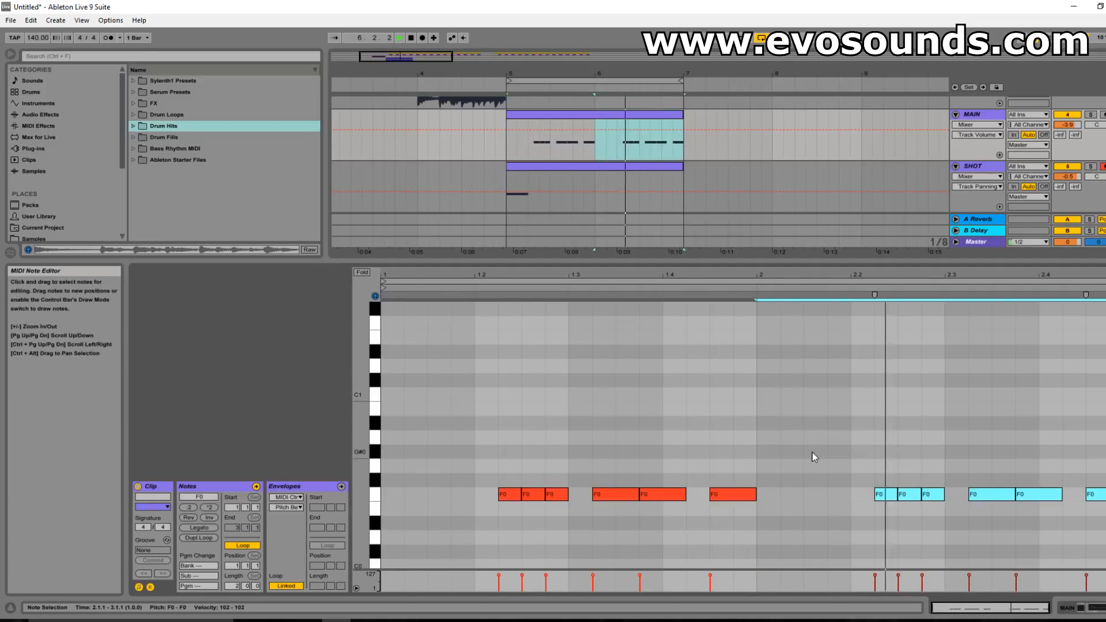
# - Raise the notes at 1.3.2 and 2.3.2 to F#0, lower those at 1.3.4 and 2.3.4 to D#0, and listen
pyautogui.scroll(-1, 893, 503)
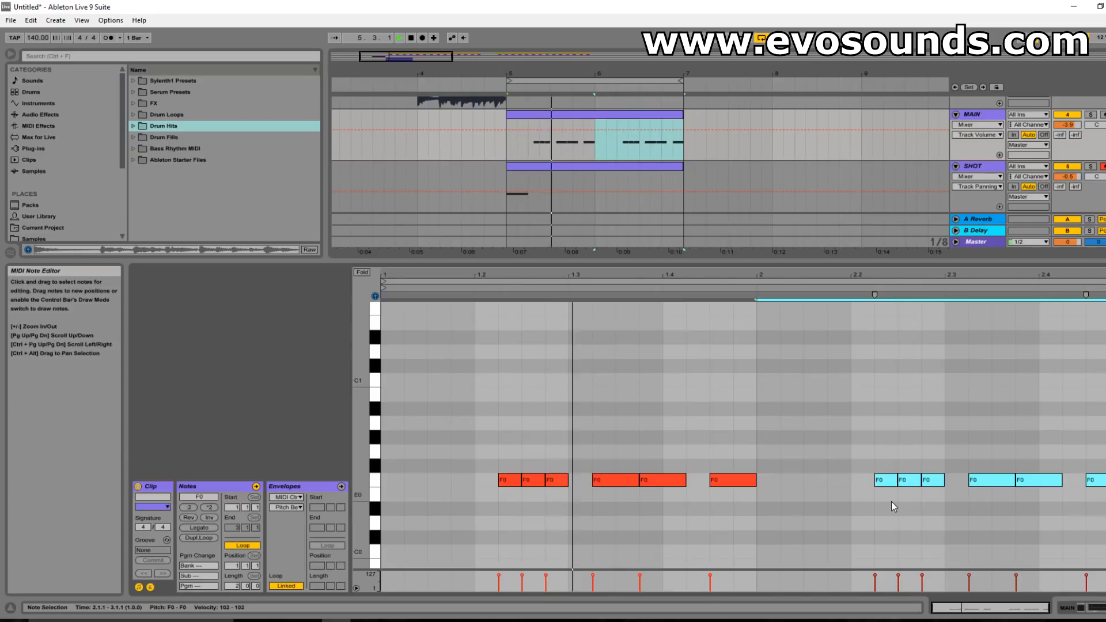
pyautogui.click(679, 480)
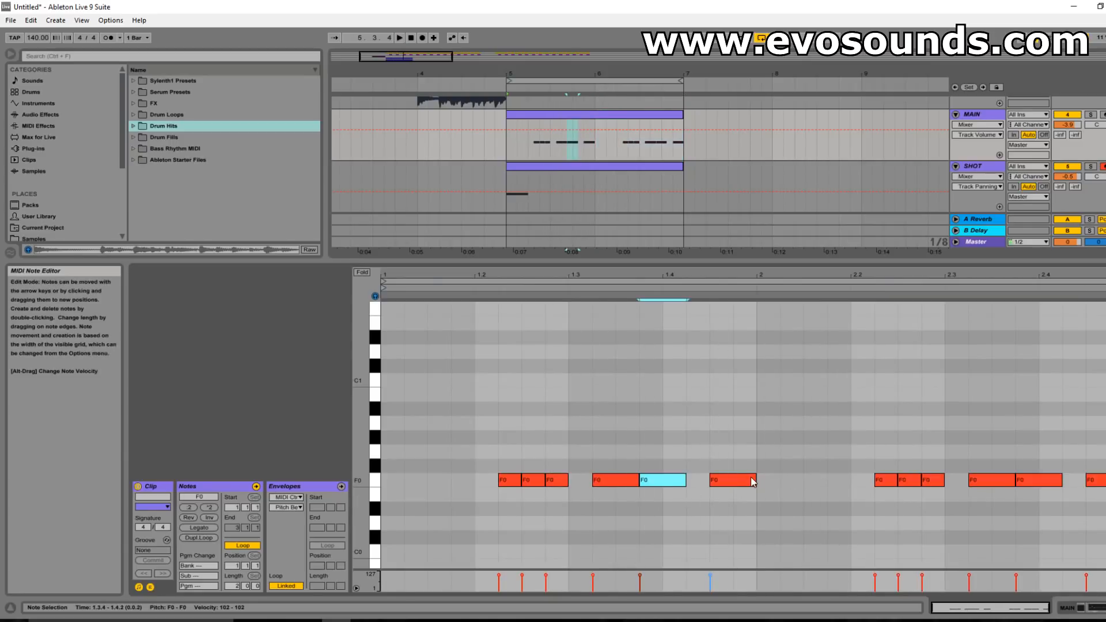
pyautogui.hotkey('shift', 'Up')
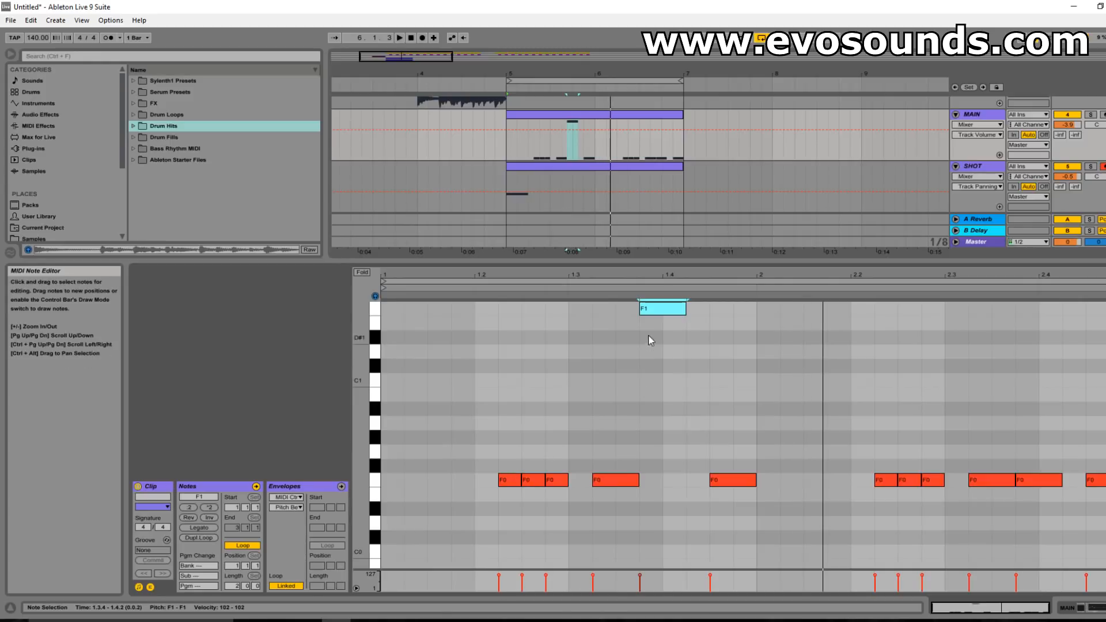
pyautogui.moveTo(661, 312); pyautogui.dragTo(637, 431)
pyautogui.moveTo(643, 485); pyautogui.dragTo(658, 518)
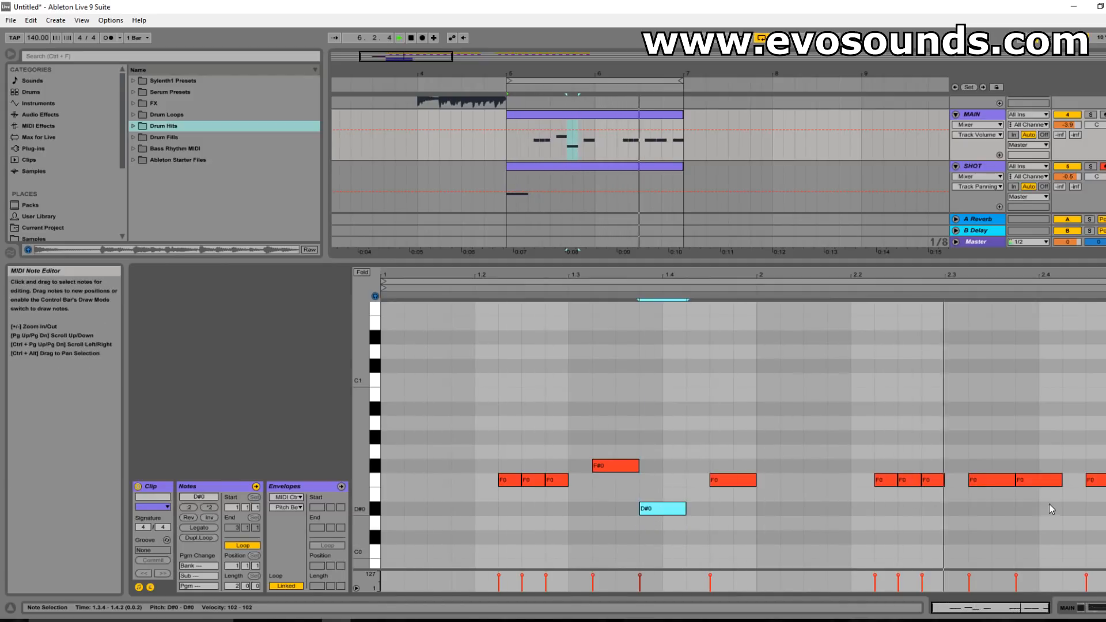
pyautogui.click(992, 479)
pyautogui.moveTo(991, 479); pyautogui.dragTo(1039, 507)
pyautogui.press('space')
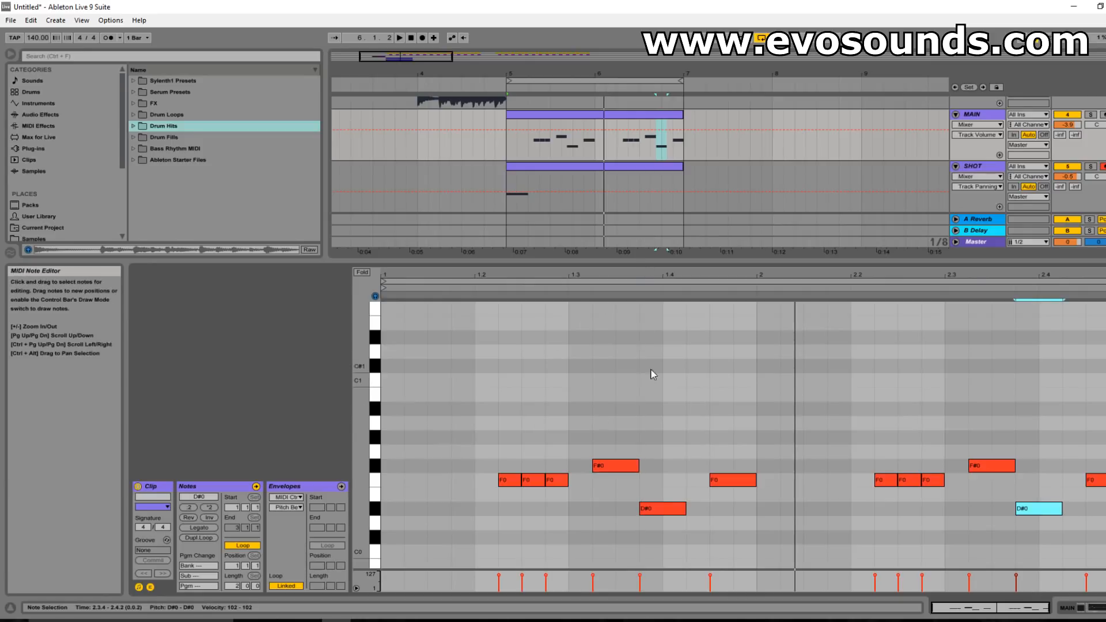
# - Delete every note of the F0, F#0 and D#0 pattern from the MAIN clip
pyautogui.scroll(-4, 634, 397)
pyautogui.scroll(2, 597, 440)
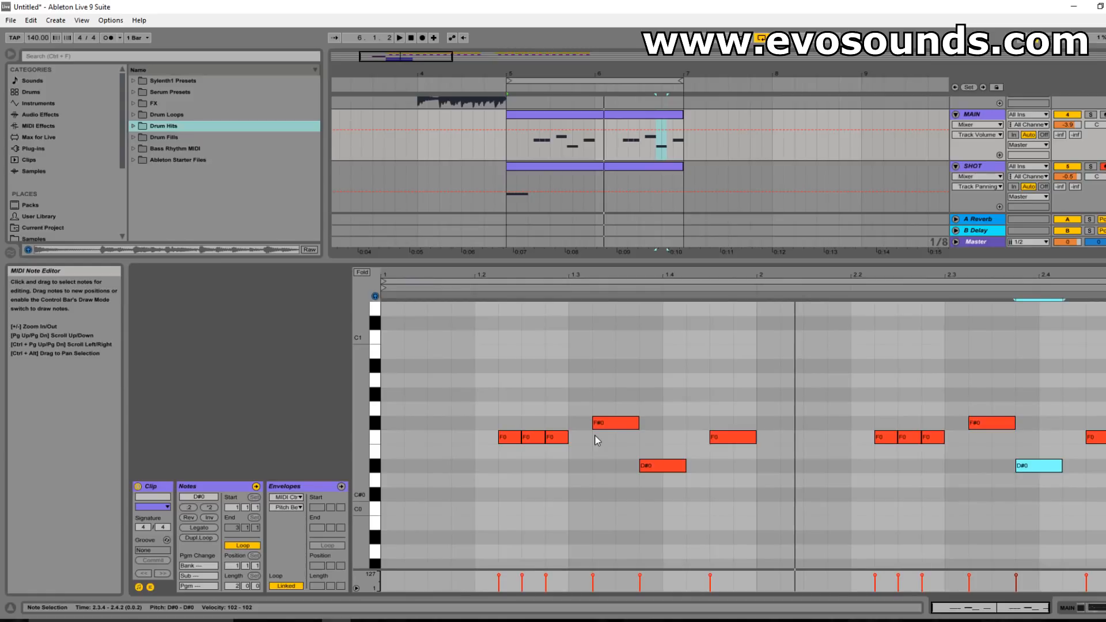
pyautogui.scroll(-1, 504, 493)
pyautogui.moveTo(489, 500); pyautogui.dragTo(1105, 382)
pyautogui.press('Delete')
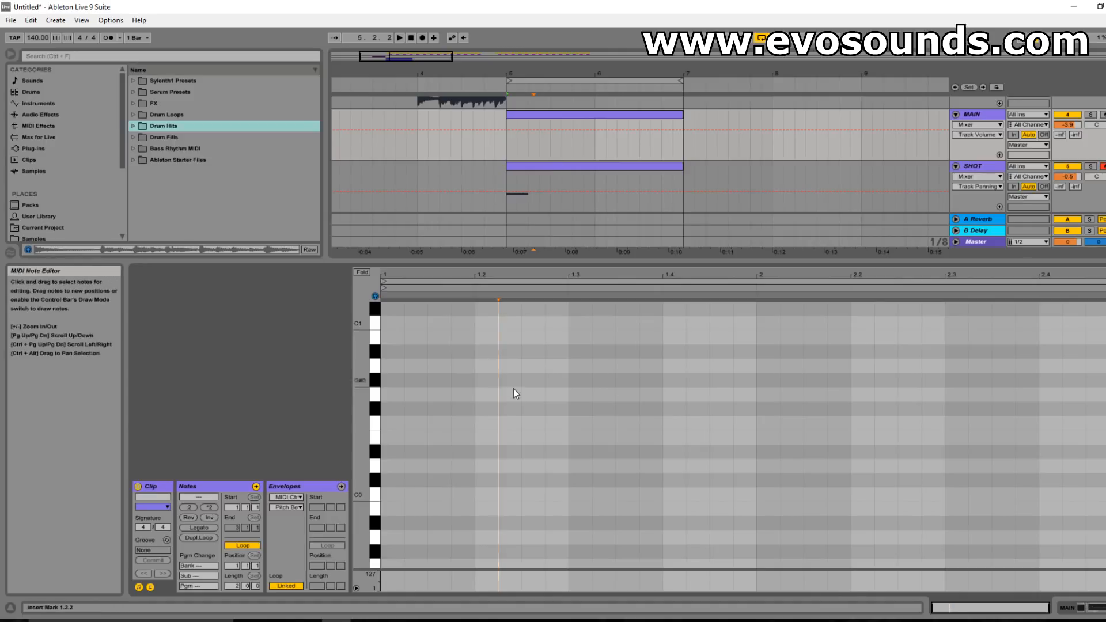
# - Draw an F0 note two sixteenths long at 1.2.1 and duplicate it three times up to 1.4.1
pyautogui.doubleClick(511, 425)
pyautogui.moveTo(512, 425)
pyautogui.mouseDown()
pyautogui.moveTo(488, 425)
pyautogui.moveTo(521, 426)
pyautogui.mouseUp()
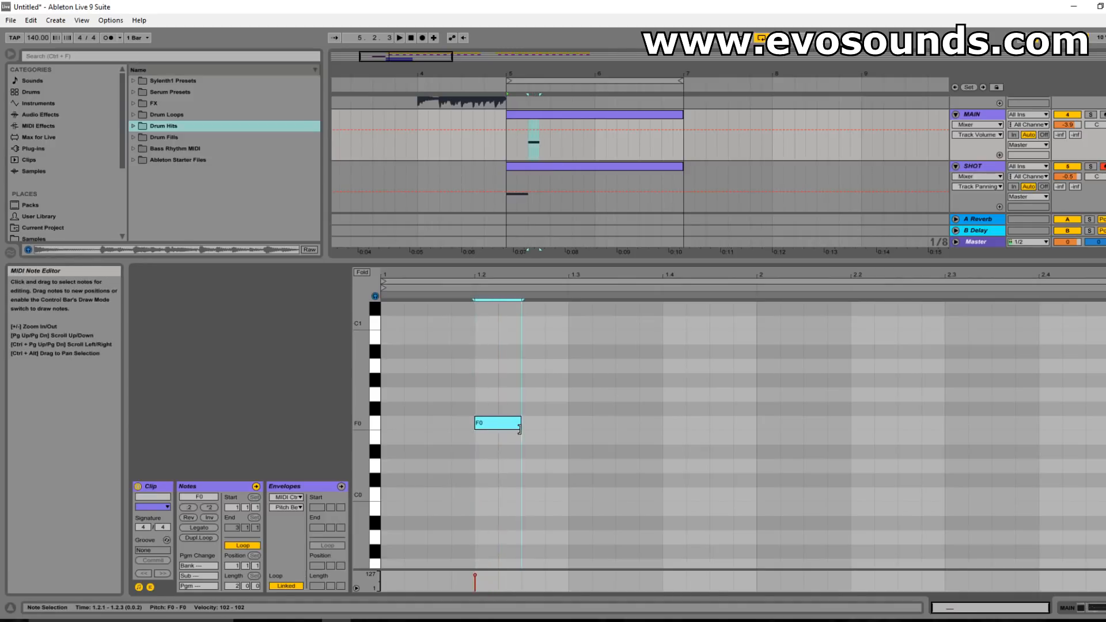
pyautogui.hotkey('ctrl', 'd')
pyautogui.hotkey('ctrl', 'd')
pyautogui.hotkey('ctrl', 'd')
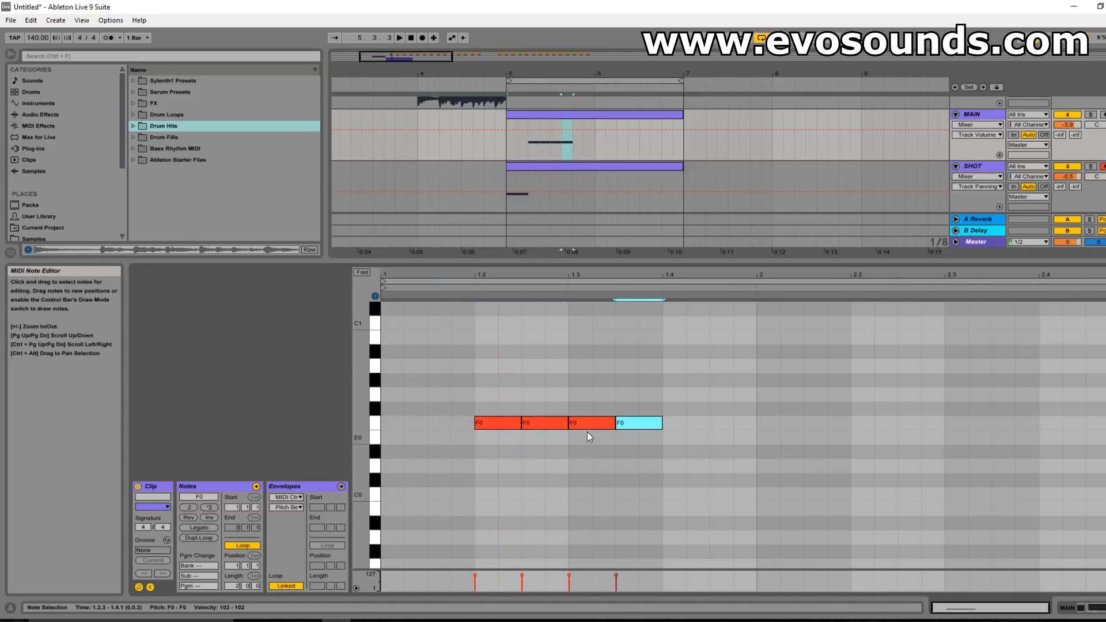
# - Shorten the F0 note at 1.3.3 to one sixteenth and place a copy of it at 1.4.1
pyautogui.hotkey('shift', 'Left')
pyautogui.hotkey('ctrl', 'd')
pyautogui.moveTo(648, 422); pyautogui.dragTo(671, 423)
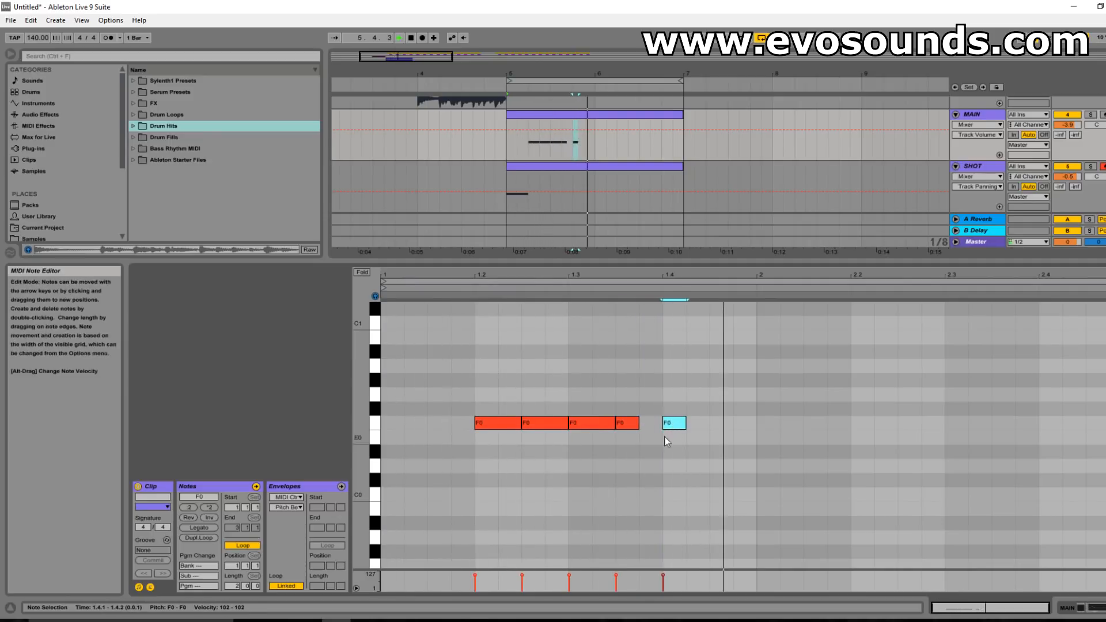
# - Turn on the triplet grid and remove the F0 note at 1.3.1, then listen to the pattern
pyautogui.rightClick(624, 451)
pyautogui.click(723, 429)
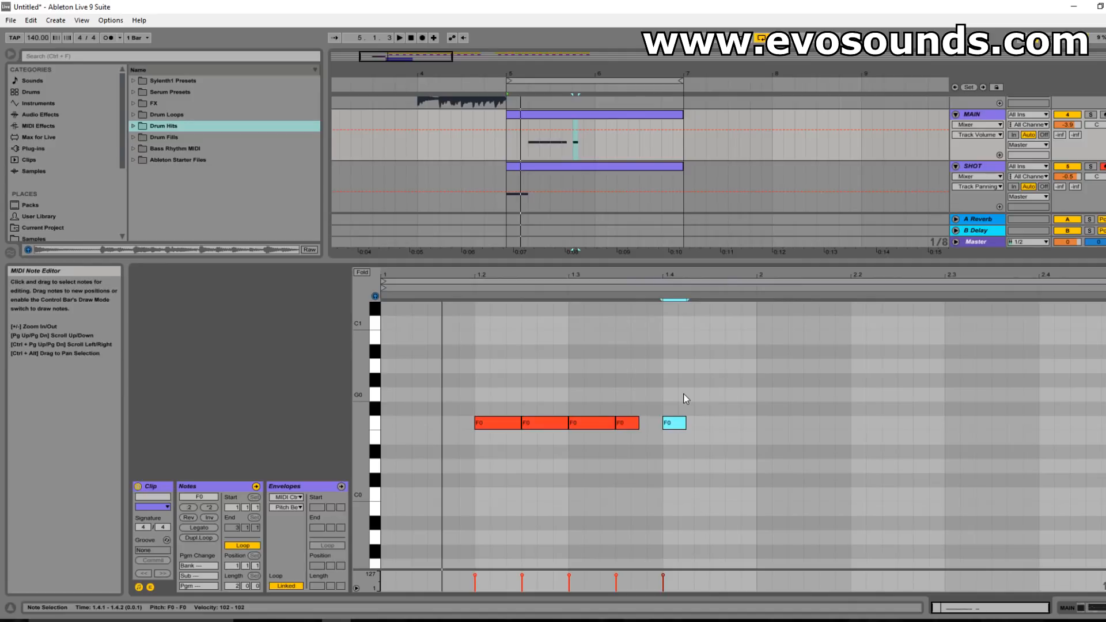
pyautogui.press('space')
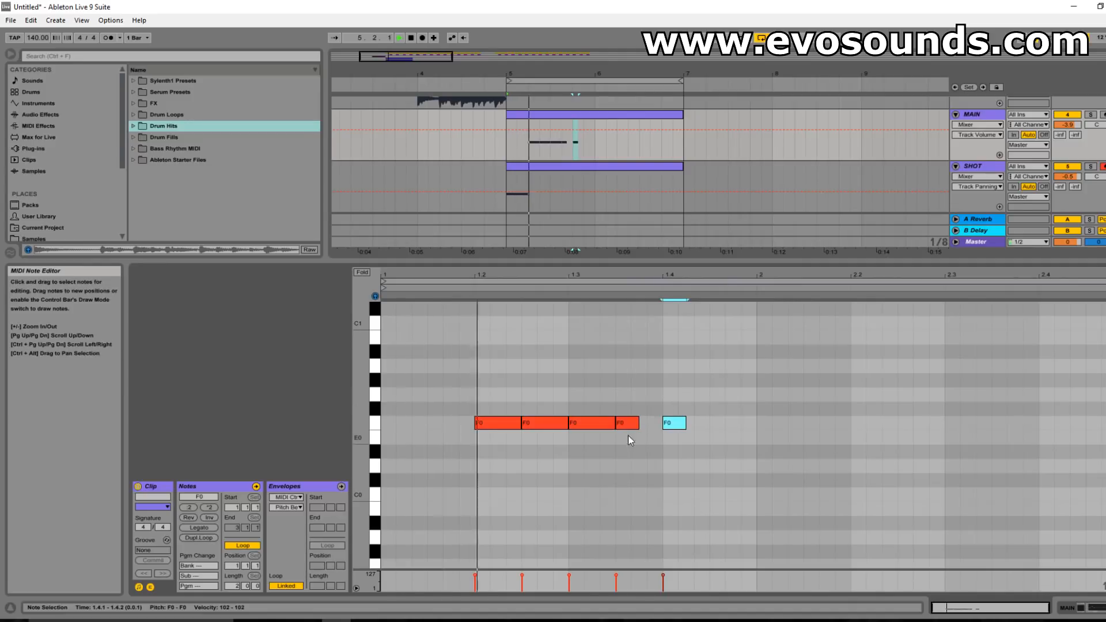
pyautogui.doubleClick(600, 427)
pyautogui.press('space')
pyautogui.press('space')
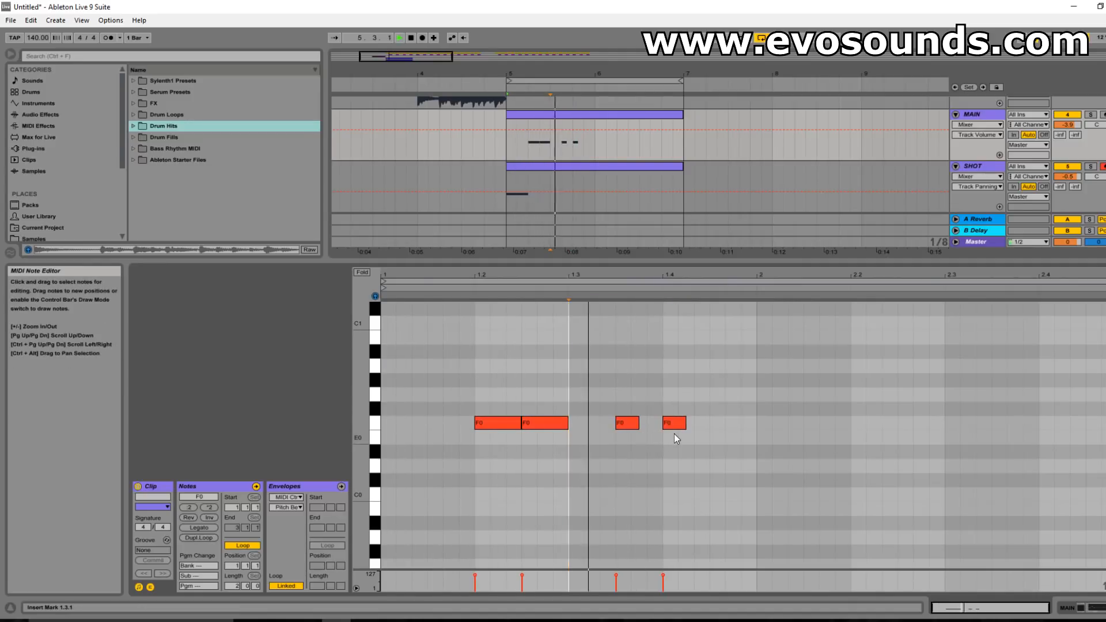
# - Shift the last F0 note to the second triplet of beat 1.4, lengthen it to an eighth triplet, and duplicate it up to bar 2
pyautogui.moveTo(683, 423); pyautogui.dragTo(698, 424)
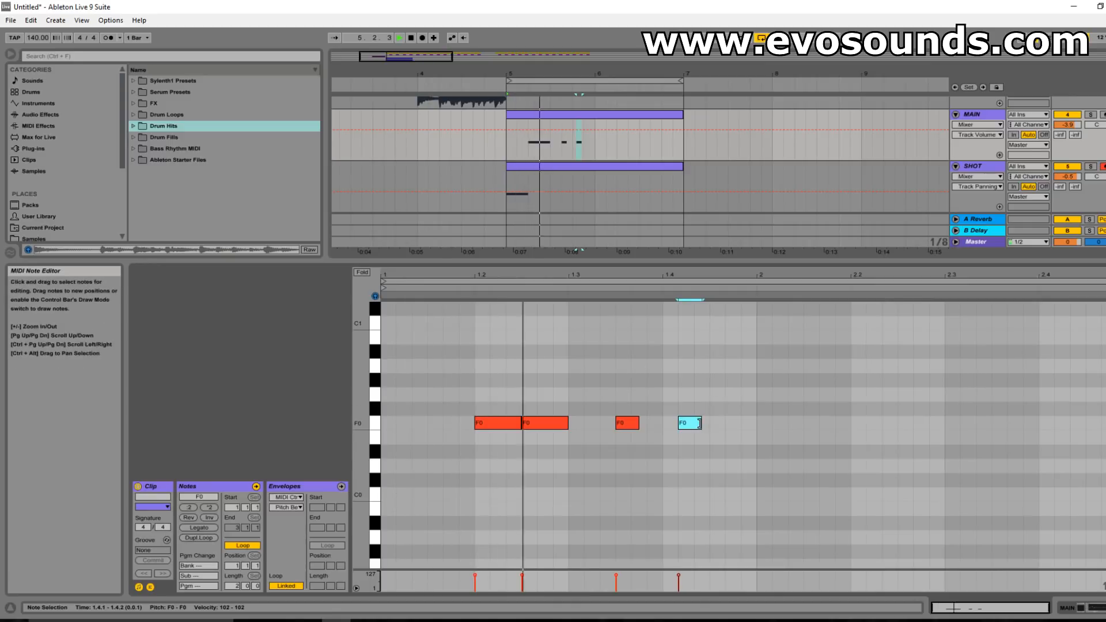
pyautogui.rightClick(696, 431)
pyautogui.click(780, 398)
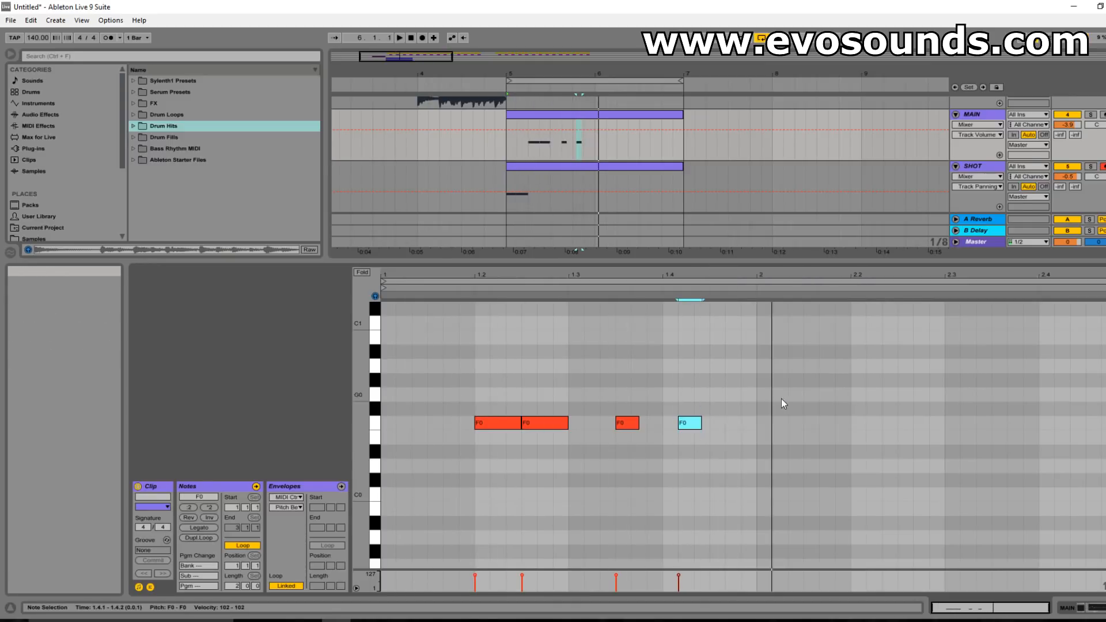
pyautogui.moveTo(698, 426); pyautogui.dragTo(724, 430)
pyautogui.hotkey('ctrl', 'd')
pyautogui.hotkey('ctrl', 'd')
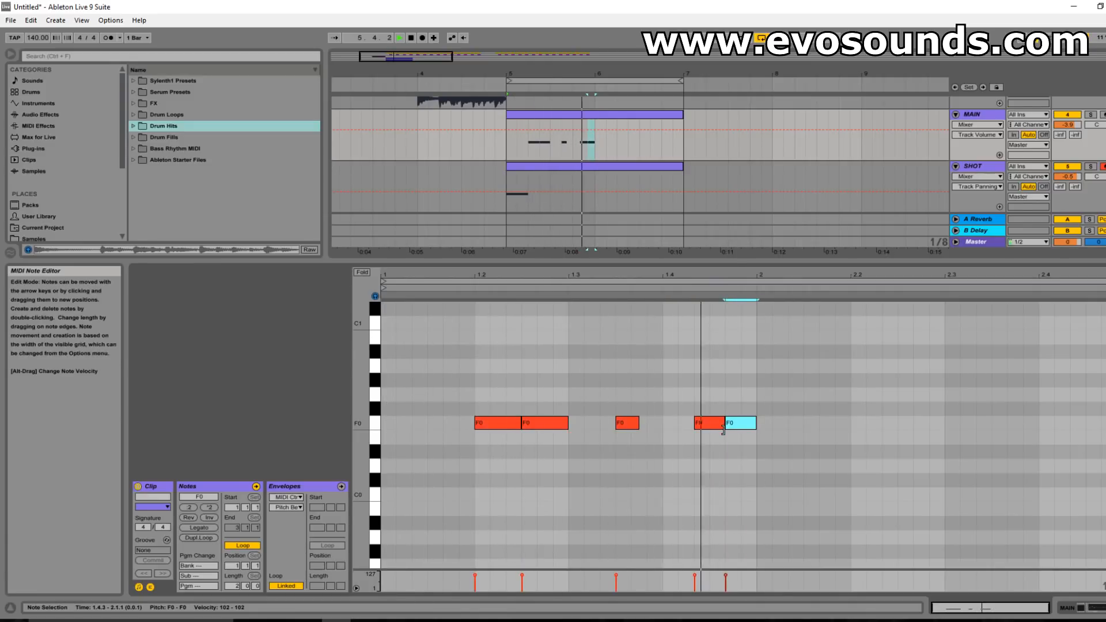
pyautogui.press('space')
# - Select all first-bar notes, duplicate them into the second bar, and play the loop
pyautogui.moveTo(749, 441); pyautogui.dragTo(410, 314)
pyautogui.hotkey('ctrl', 'd')
pyautogui.press('space')
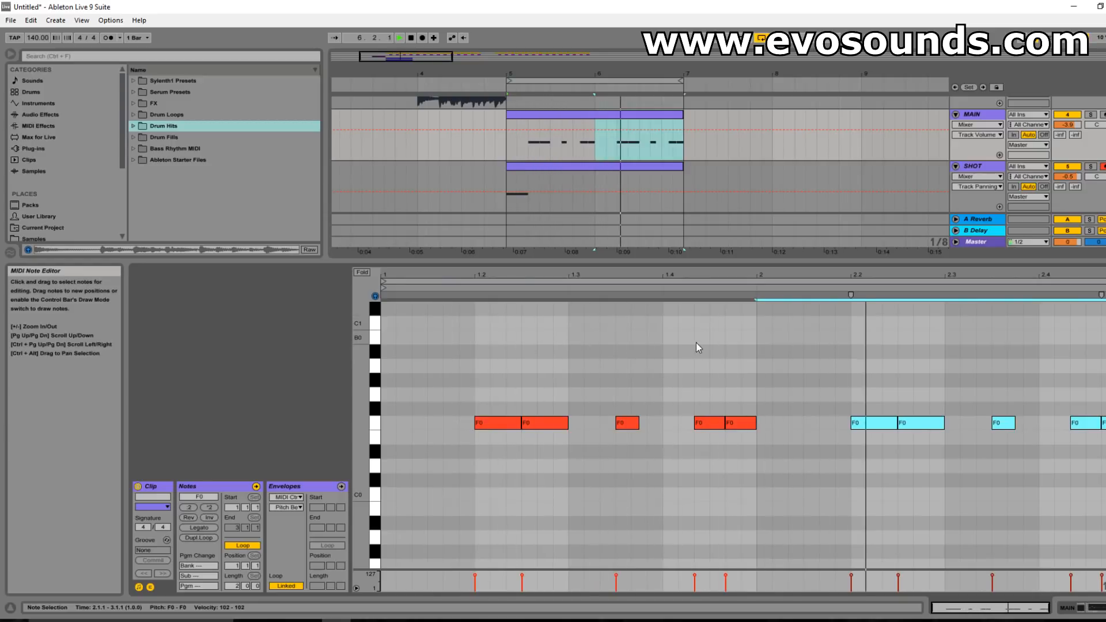
# - Fill beat 2.1 with three consecutive eighth-triplet F0 notes and play the pattern
pyautogui.click(779, 365)
pyautogui.click(1005, 425)
pyautogui.moveTo(1007, 434); pyautogui.dragTo(783, 426)
pyautogui.hotkey('ctrl', 'd')
pyautogui.hotkey('ctrl', 'd')
pyautogui.hotkey('ctrl', 'd')
pyautogui.press('space')
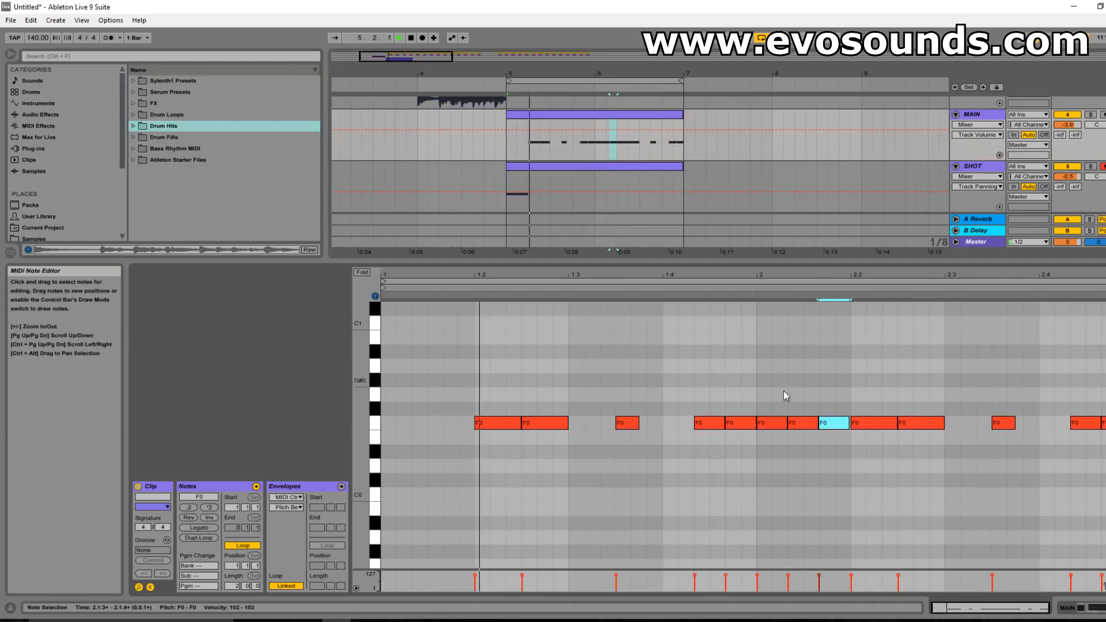
# - Raise the middle triplet note of beat 2.1 by an octave to F1 and listen
pyautogui.click(802, 422)
pyautogui.hotkey('shift', 'Up')
pyautogui.press('space')
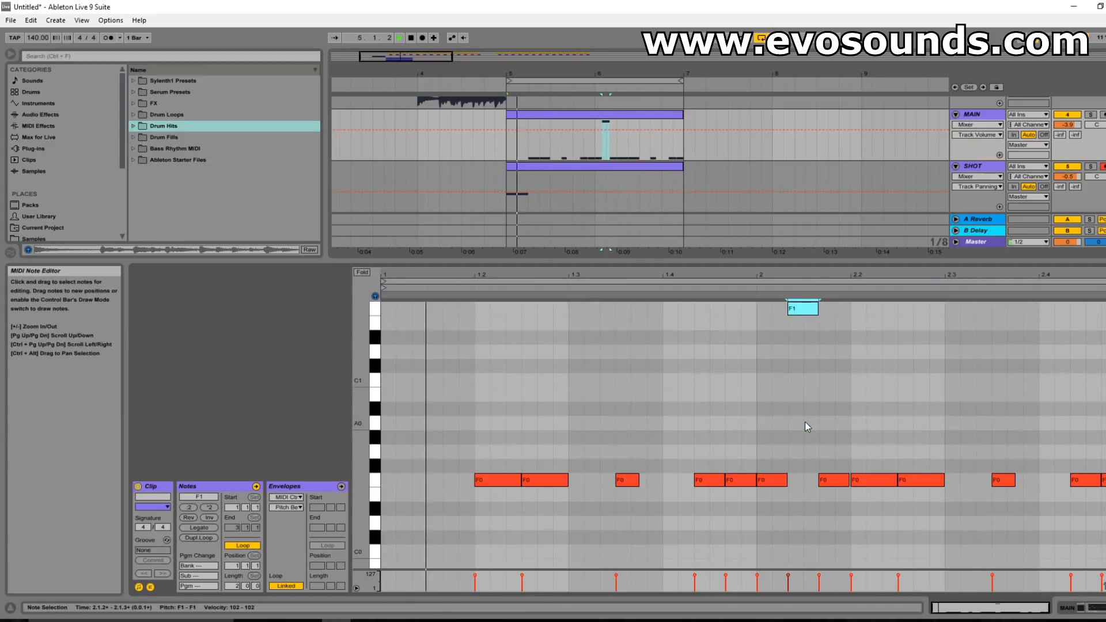